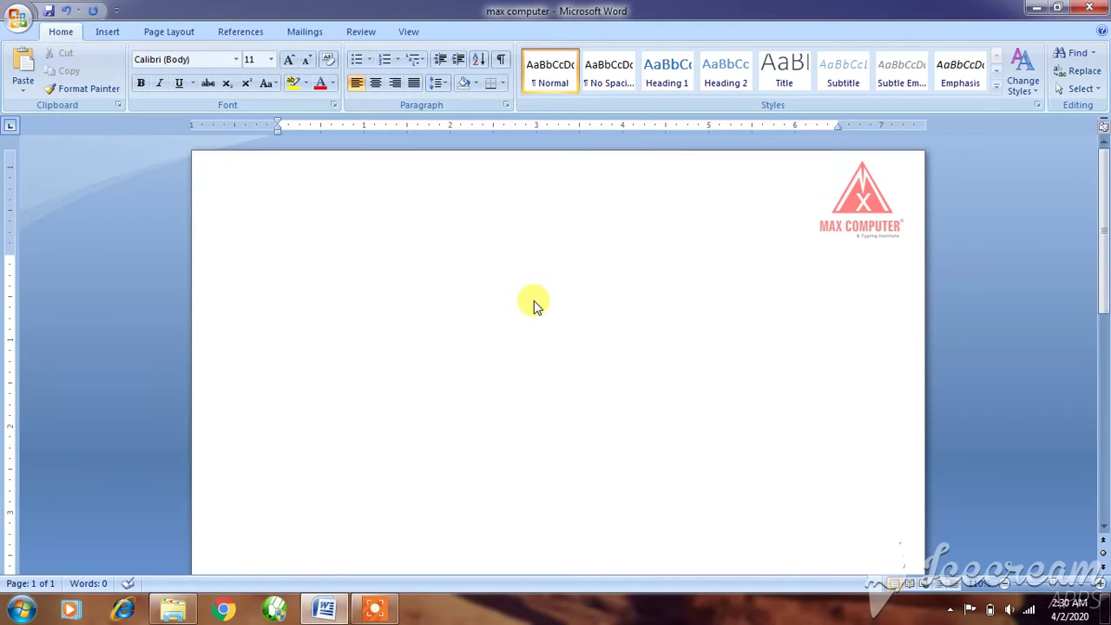
- Generate three paragraphs of sample text on the blank page with =rand()
{"action": "type", "text": "=ran"}
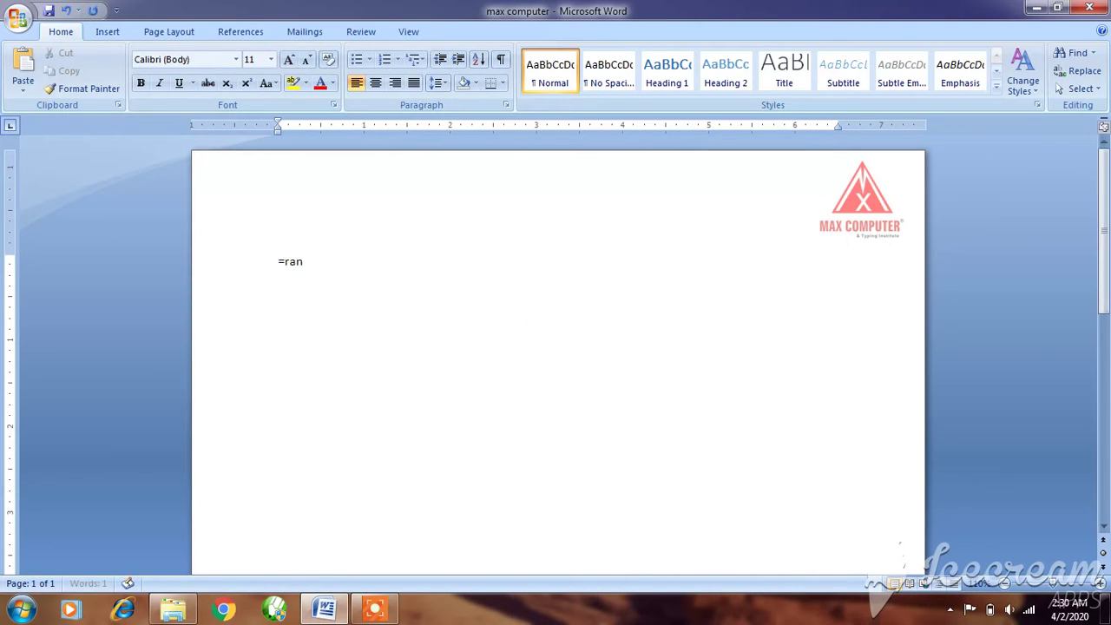
{"action": "type", "text": "d()"}
{"action": "key", "text": "Return"}
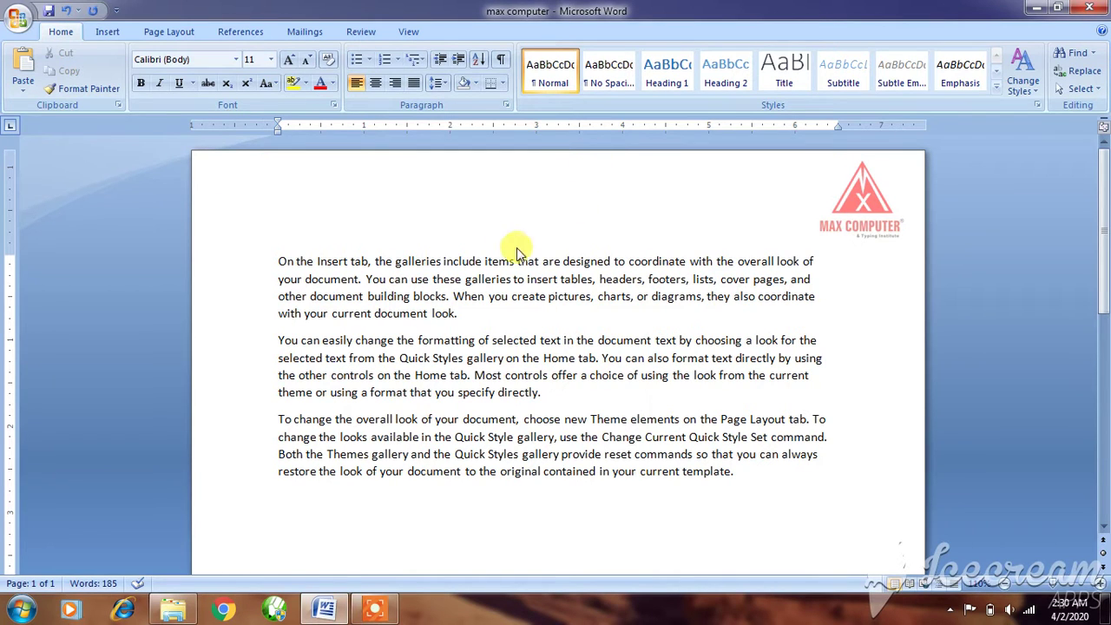
- Select the first paragraph and preview several fonts from the font list
{"action": "left_click", "coordinate": [476, 311]}
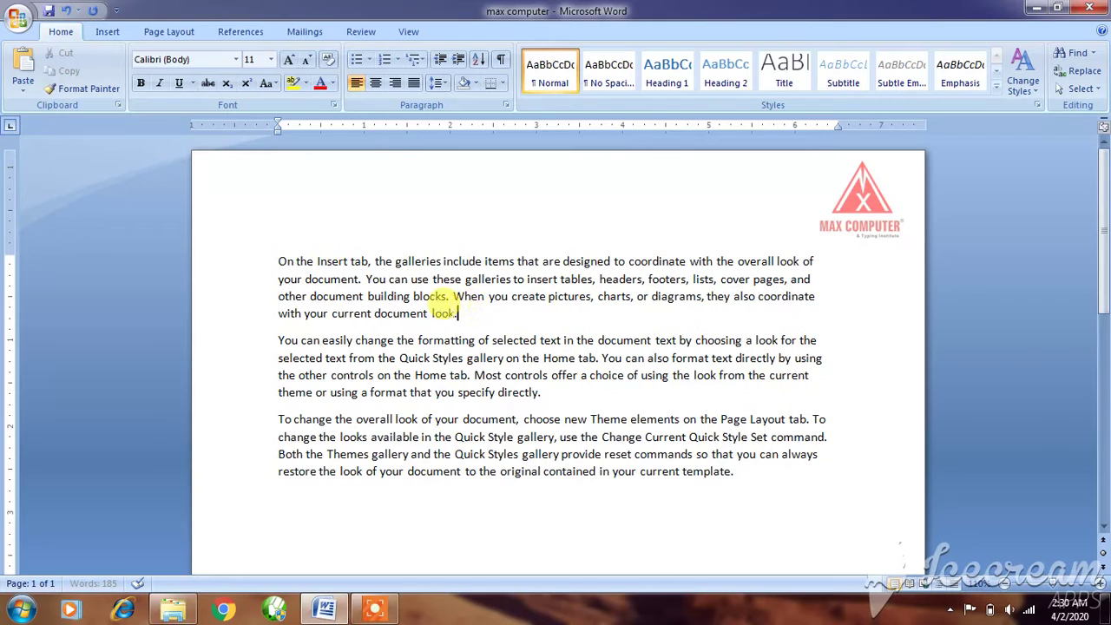
{"action": "left_click_drag", "start_coordinate": [460, 314], "coordinate": [280, 261]}
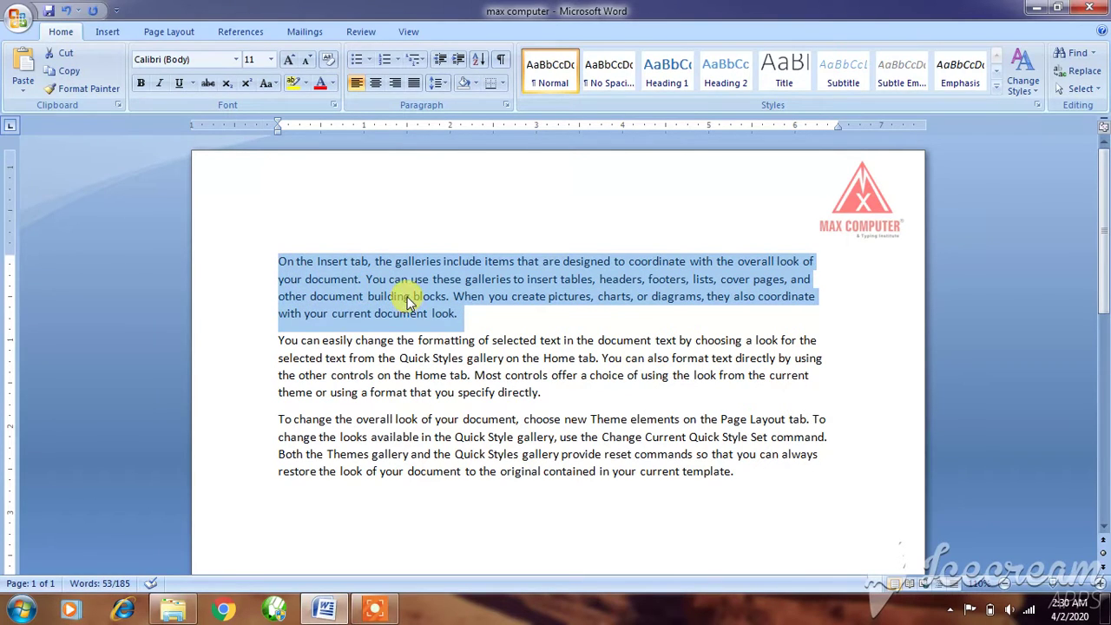
{"action": "left_click", "coordinate": [235, 60]}
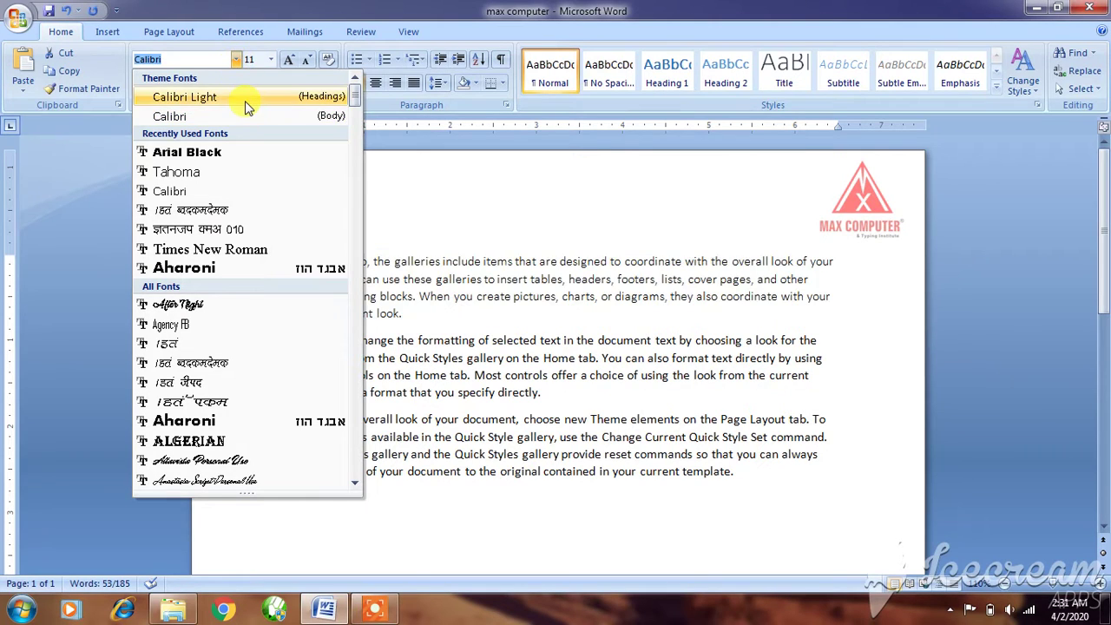
{"action": "key", "text": "Down"}
{"action": "key", "text": "Down"}
{"action": "key", "text": "Down"}
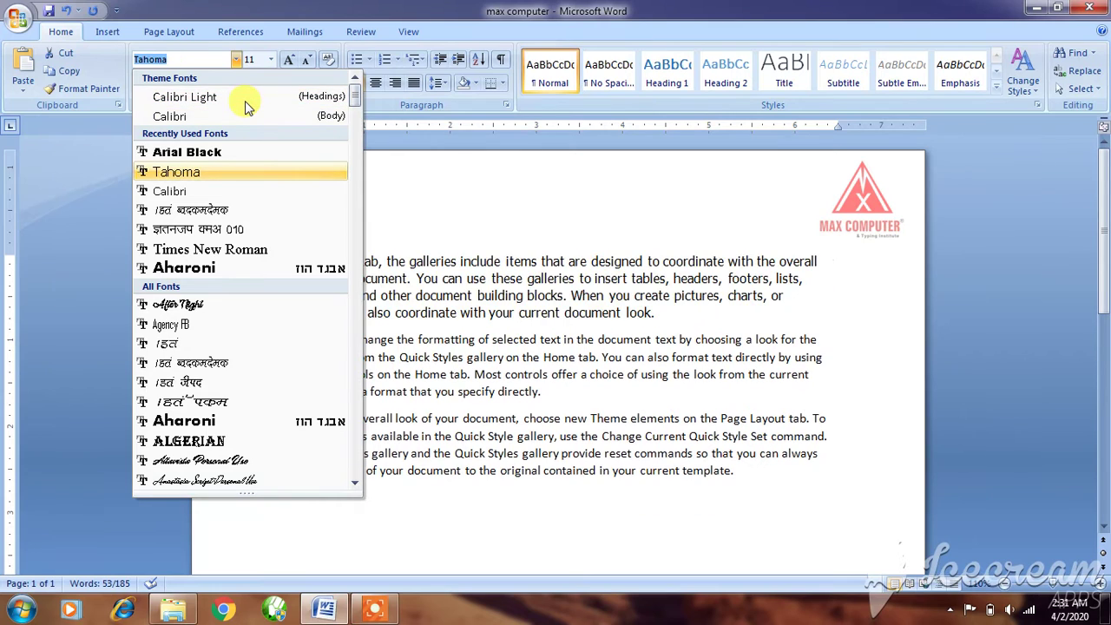
{"action": "key", "text": "Down"}
{"action": "key", "text": "Down"}
{"action": "key", "text": "Down"}
{"action": "key", "text": "Down"}
{"action": "key", "text": "Down"}
{"action": "key", "text": "Down"}
{"action": "key", "text": "Down"}
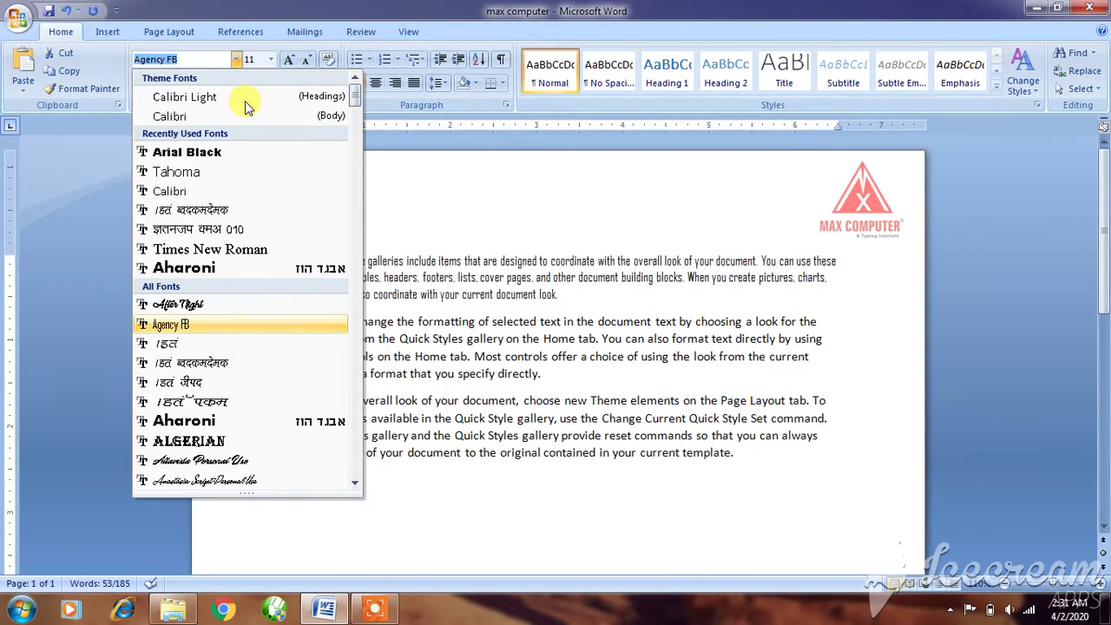
{"action": "key", "text": "Down"}
{"action": "key", "text": "Down"}
{"action": "key", "text": "Down"}
{"action": "key", "text": "Down"}
{"action": "key", "text": "Down"}
{"action": "key", "text": "Down"}
{"action": "key", "text": "Down"}
{"action": "key", "text": "Down"}
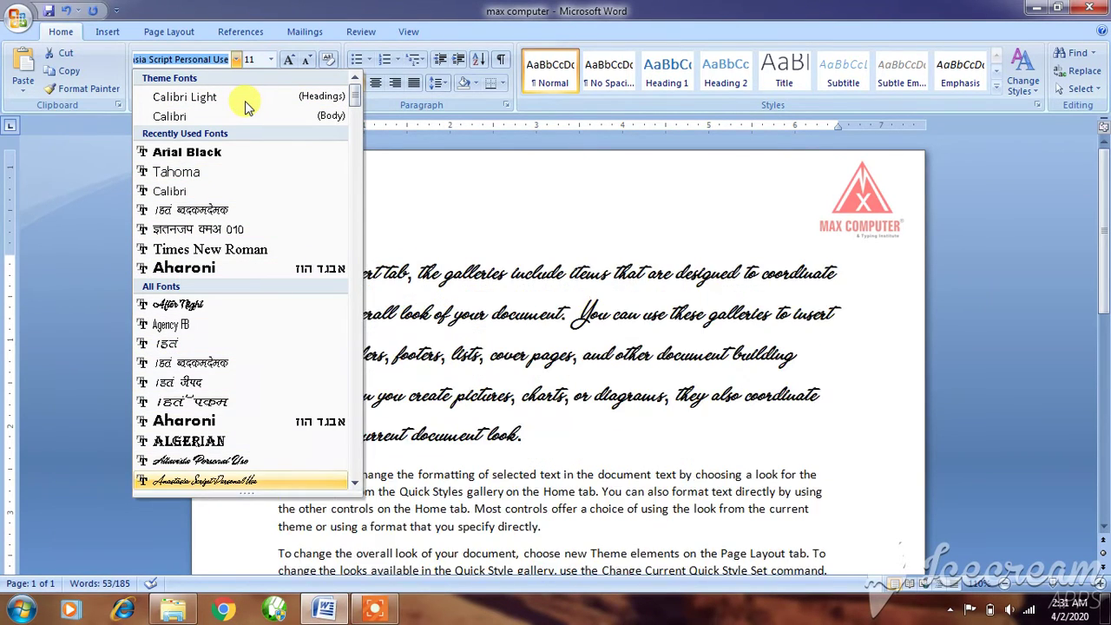
- Preview a few more fonts, then apply Tahoma to the first paragraph
{"action": "key", "text": "Up"}
{"action": "key", "text": "Up"}
{"action": "key", "text": "Up"}
{"action": "key", "text": "Up"}
{"action": "key", "text": "Up"}
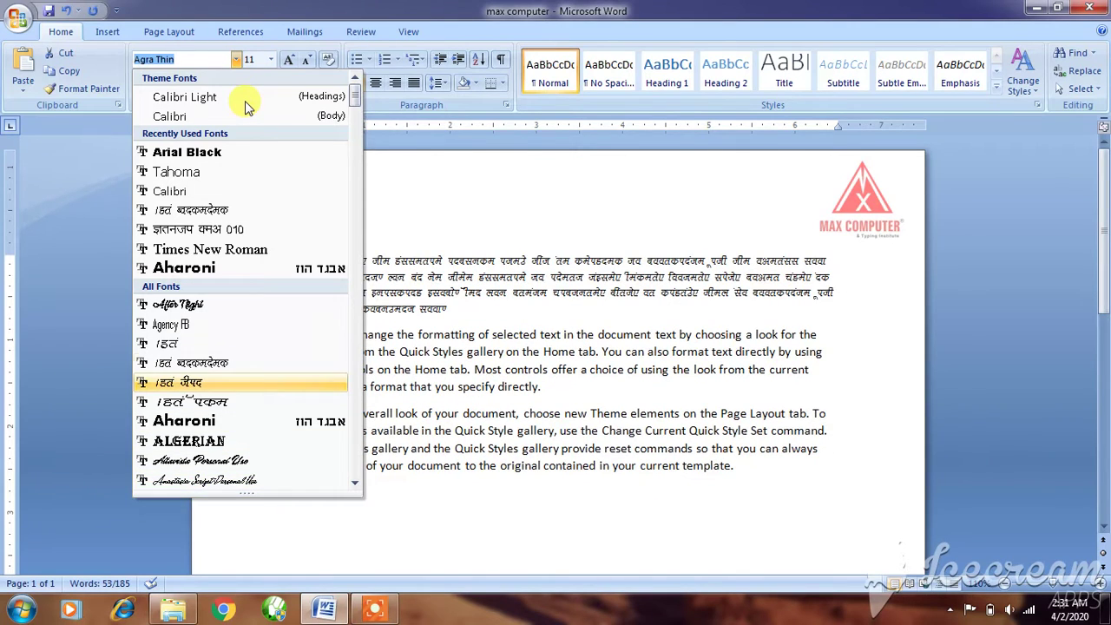
{"action": "key", "text": "Up"}
{"action": "key", "text": "Down"}
{"action": "key", "text": "Down"}
{"action": "key", "text": "Down"}
{"action": "key", "text": "Down"}
{"action": "key", "text": "Down"}
{"action": "key", "text": "Down"}
{"action": "key", "text": "Down"}
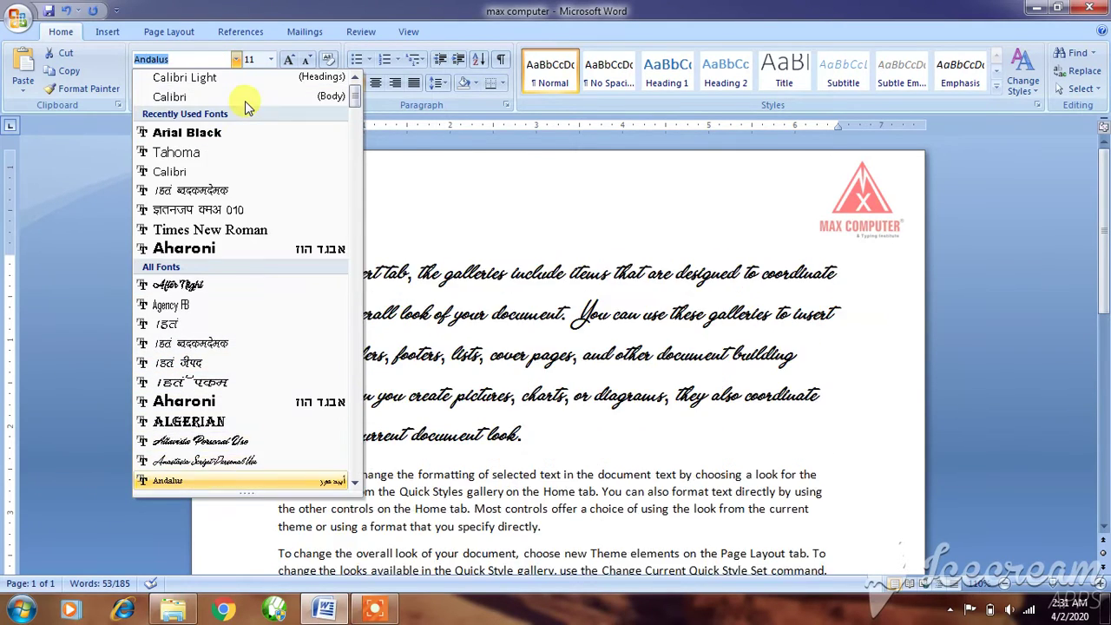
{"action": "key", "text": "Down"}
{"action": "key", "text": "Down"}
{"action": "key", "text": "Down"}
{"action": "key", "text": "Down"}
{"action": "key", "text": "Down"}
{"action": "key", "text": "Down"}
{"action": "key", "text": "Down"}
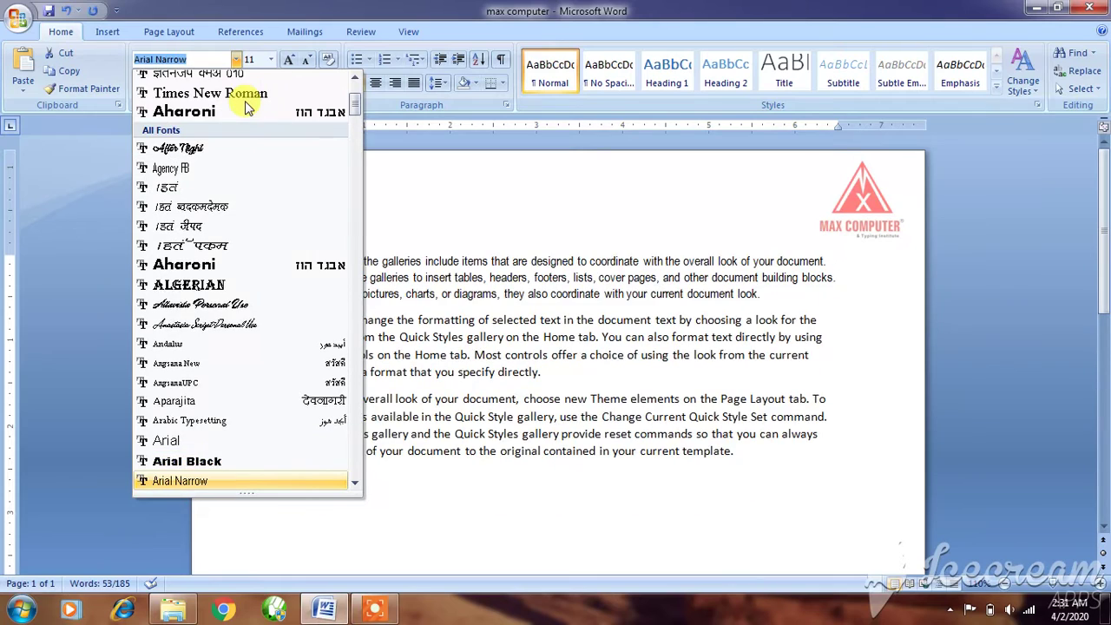
{"action": "key", "text": "Down"}
{"action": "key", "text": "Down"}
{"action": "key", "text": "Down"}
{"action": "key", "text": "Down"}
{"action": "key", "text": "Down"}
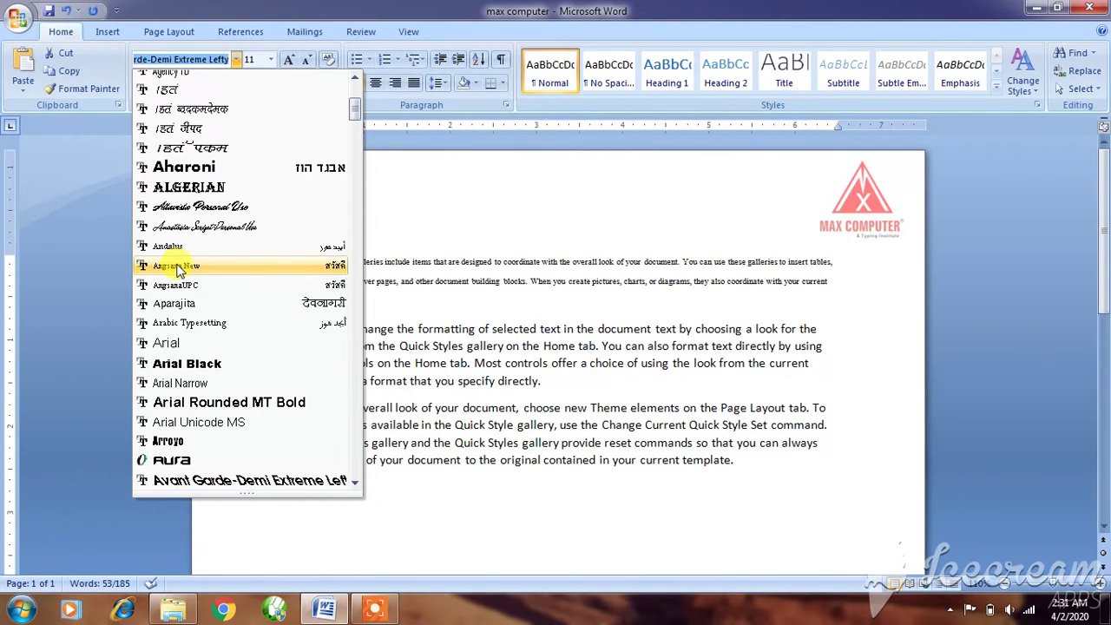
{"action": "scroll", "coordinate": [173, 265], "scroll_direction": "up", "scroll_amount": 3}
{"action": "scroll", "coordinate": [174, 261], "scroll_direction": "up", "scroll_amount": 2}
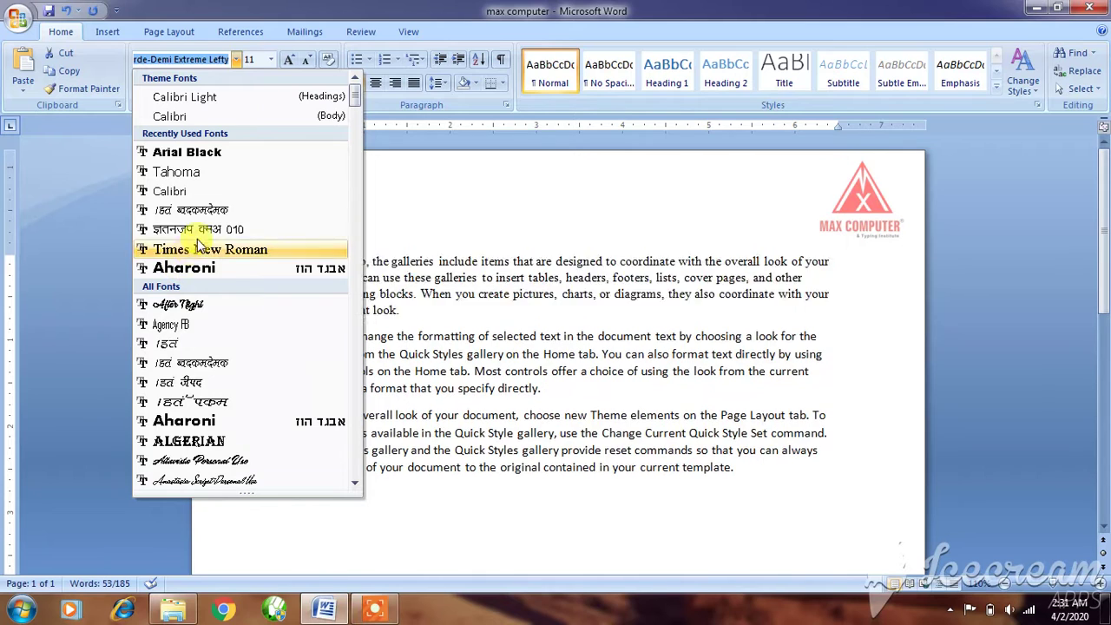
{"action": "left_click", "coordinate": [219, 175]}
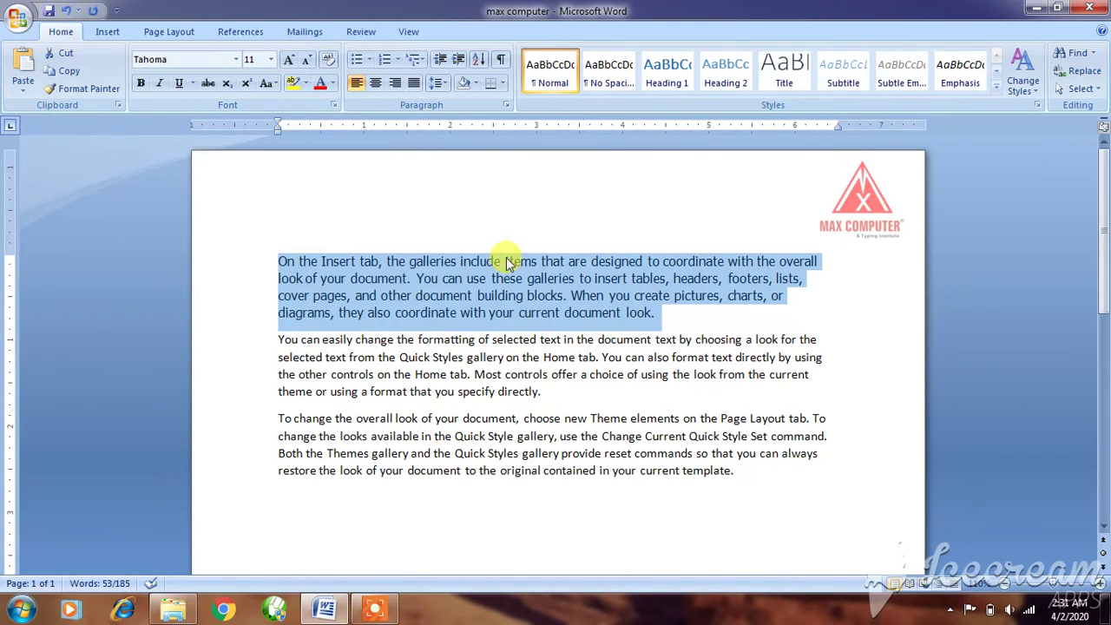
- Set the first paragraph's Tahoma text to 18 point
{"action": "left_click", "coordinate": [272, 60]}
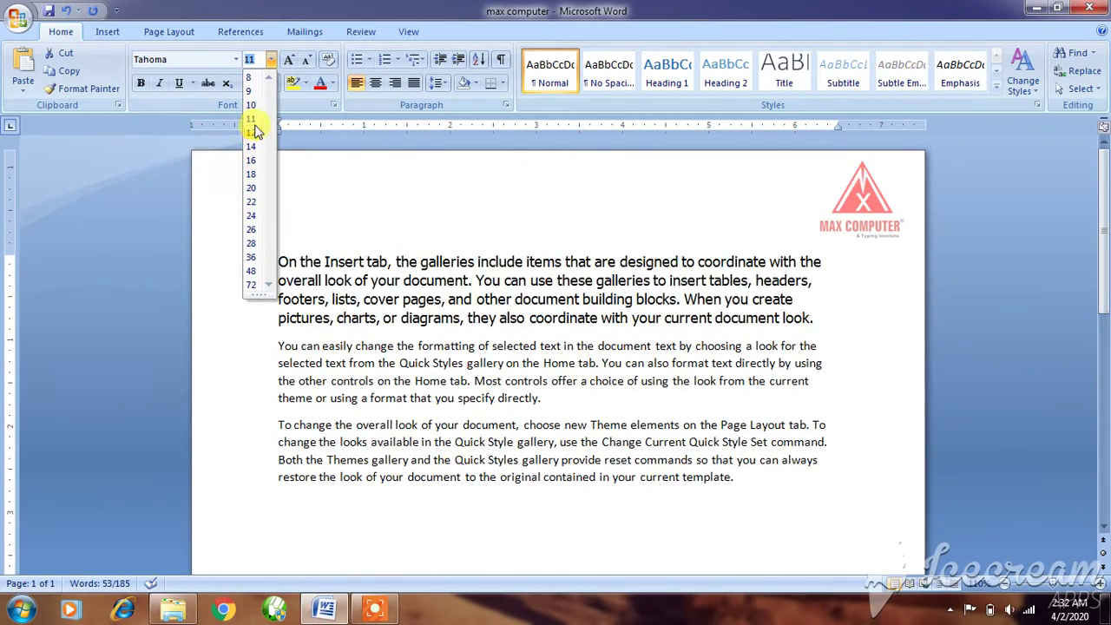
{"action": "left_click", "coordinate": [256, 176]}
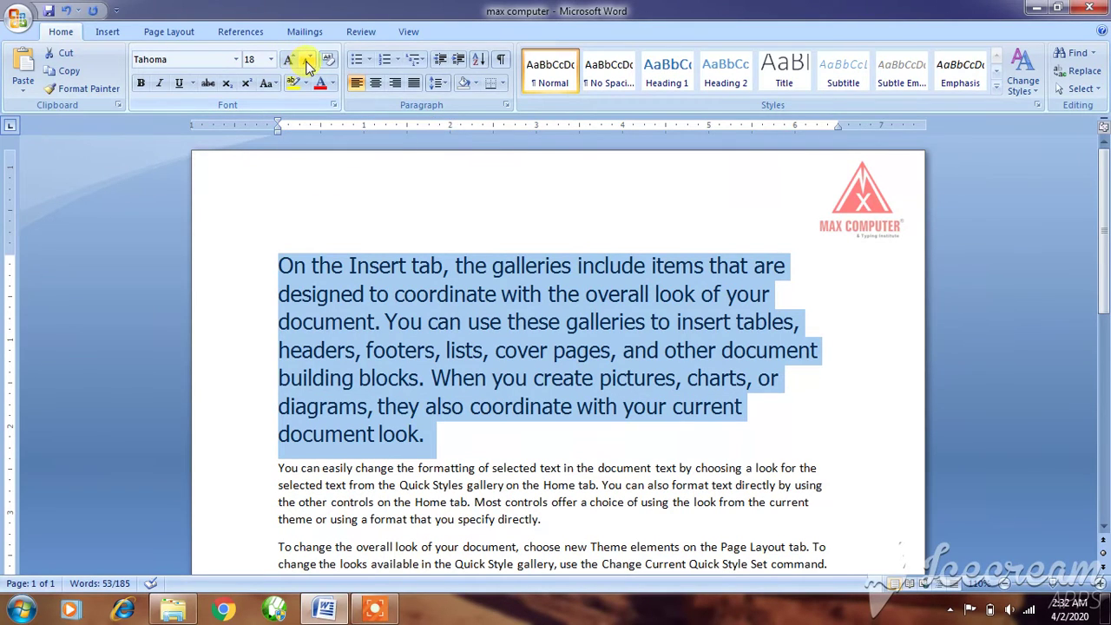
- Grow the first paragraph's text two steps, then shrink it three steps to 14 pt
{"action": "left_click", "coordinate": [304, 61]}
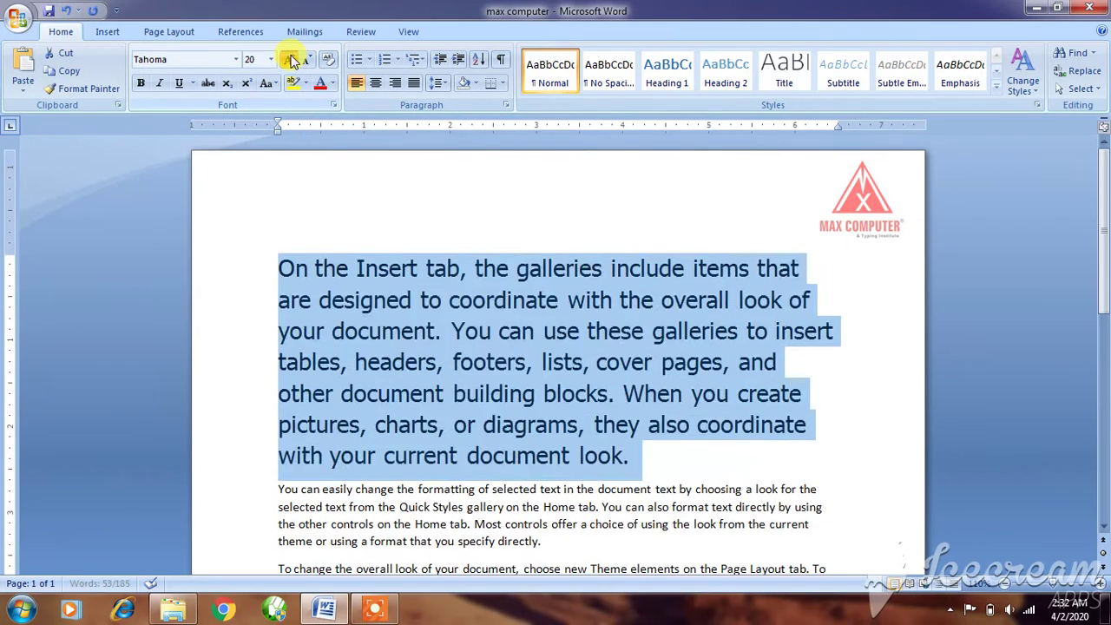
{"action": "left_click", "coordinate": [304, 61]}
{"action": "left_click", "coordinate": [305, 63]}
{"action": "left_click", "coordinate": [305, 62]}
{"action": "left_click", "coordinate": [305, 63]}
{"action": "left_click", "coordinate": [305, 63]}
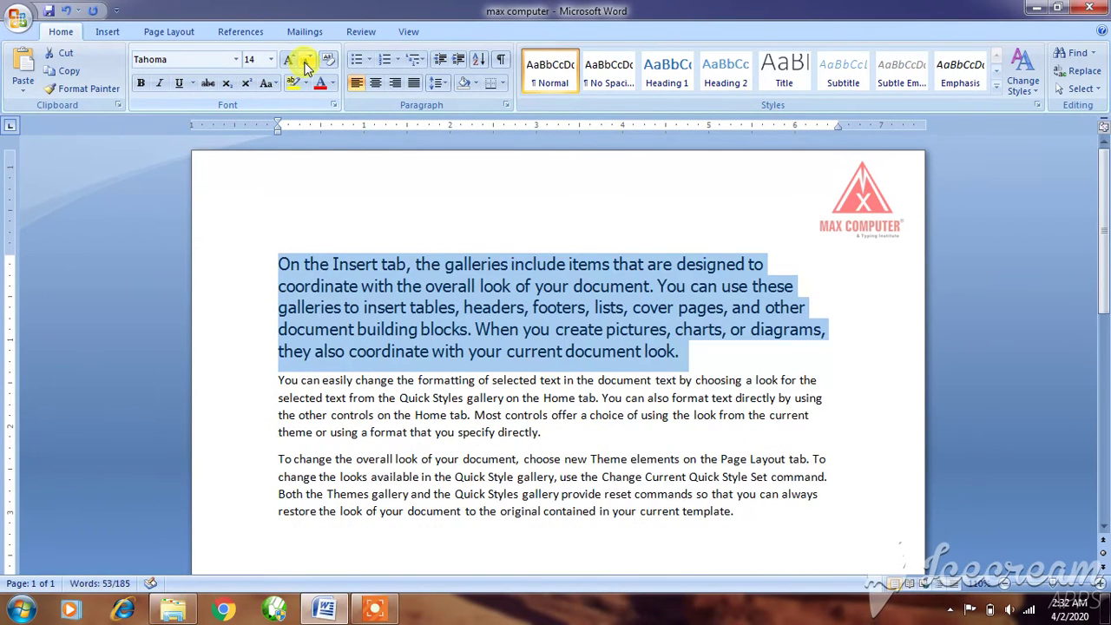
{"action": "left_click", "coordinate": [304, 62]}
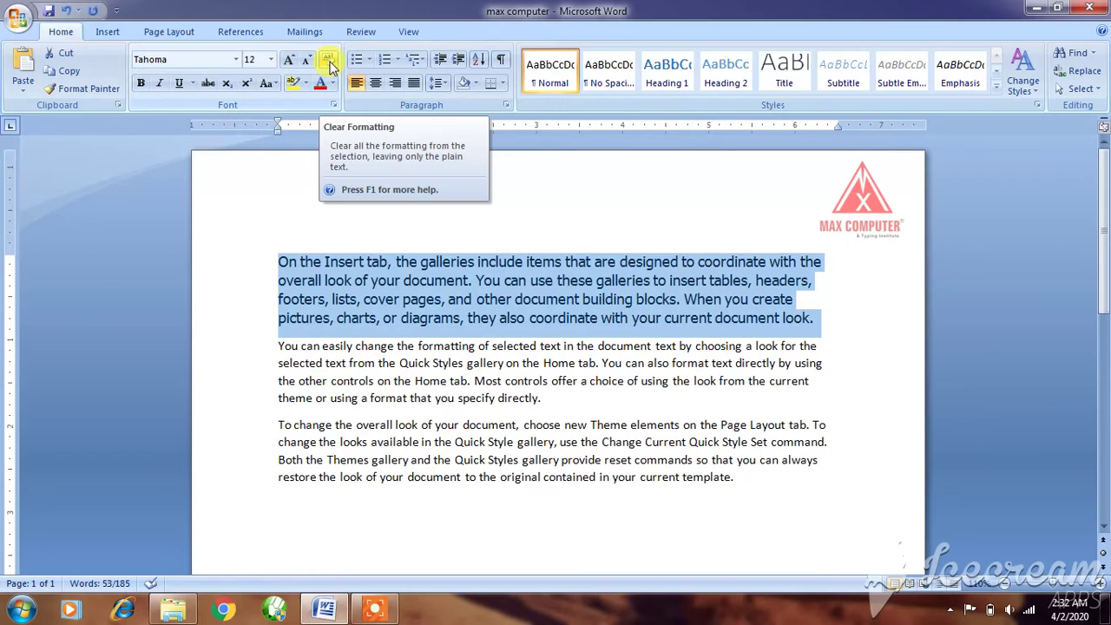
- Clear the first paragraph's formatting back to Calibri 11 pt and deselect it
{"action": "left_click", "coordinate": [329, 61]}
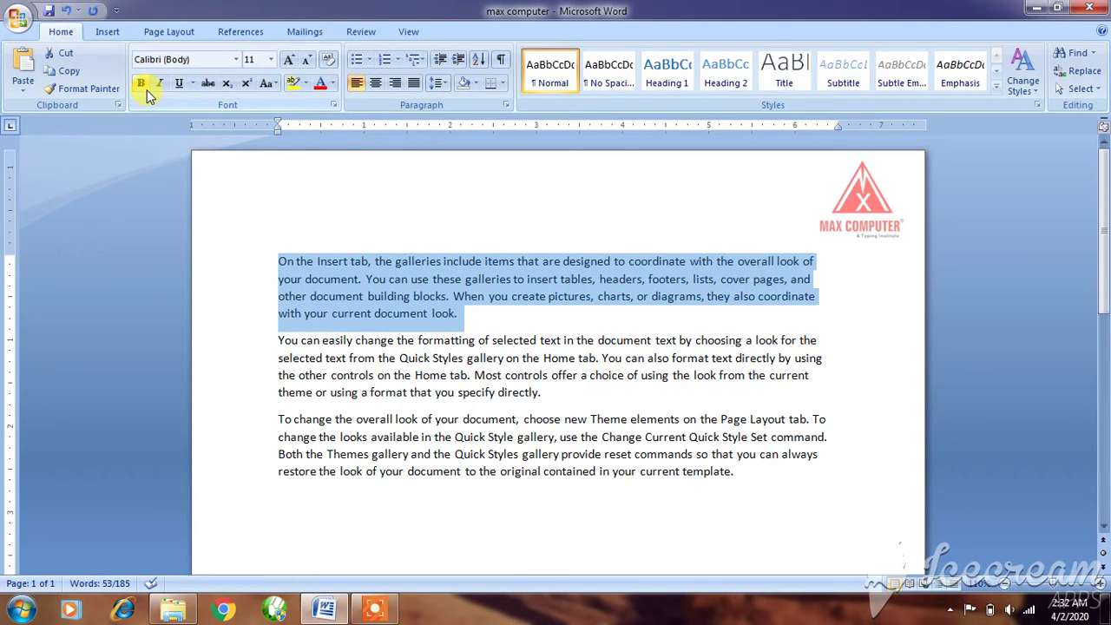
{"action": "left_click", "coordinate": [419, 296]}
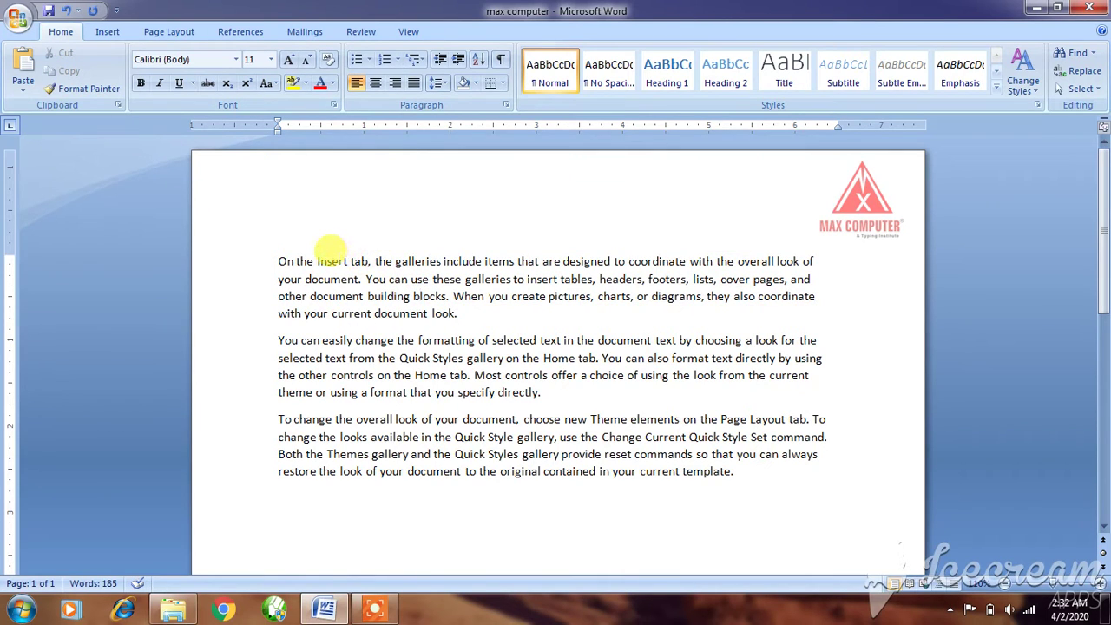
- Make the word Insert bold
{"action": "double_click", "coordinate": [334, 258]}
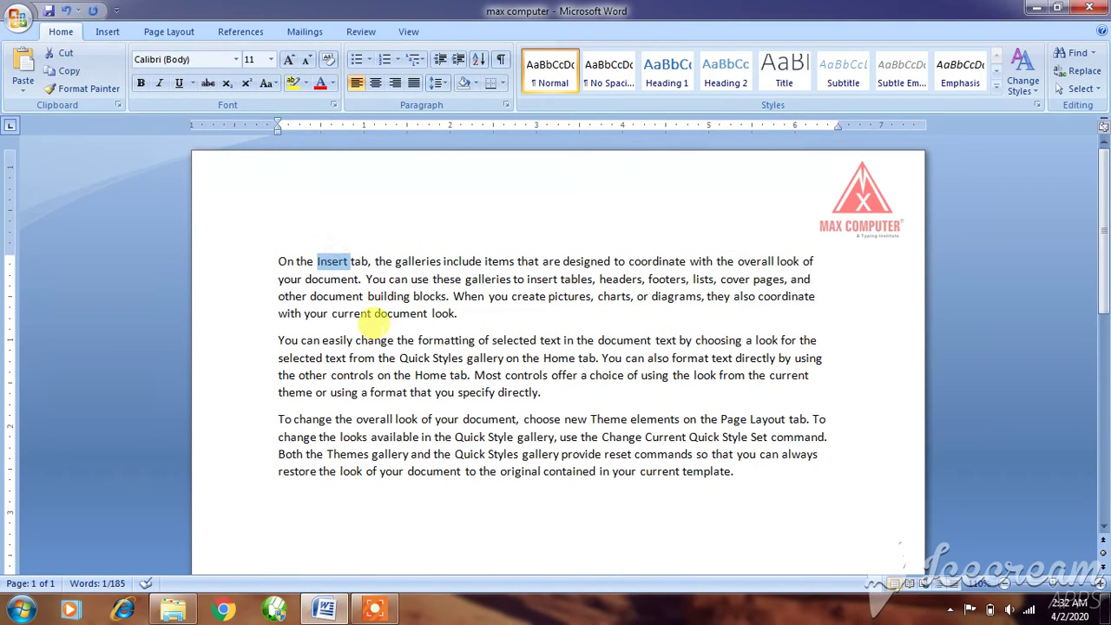
{"action": "left_click", "coordinate": [141, 84]}
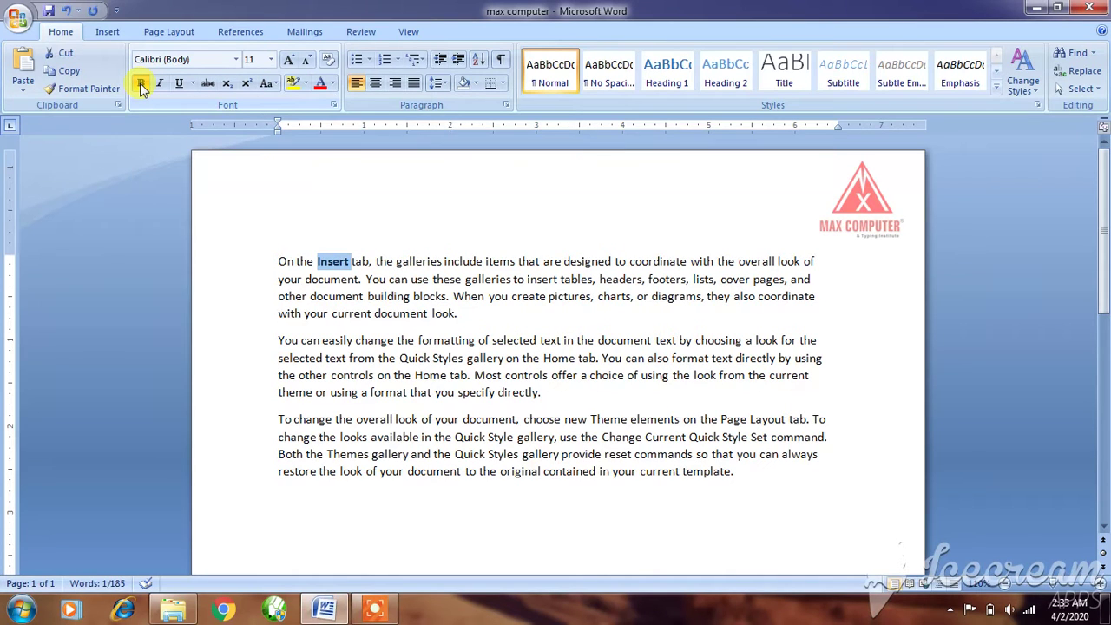
{"action": "left_click", "coordinate": [330, 258]}
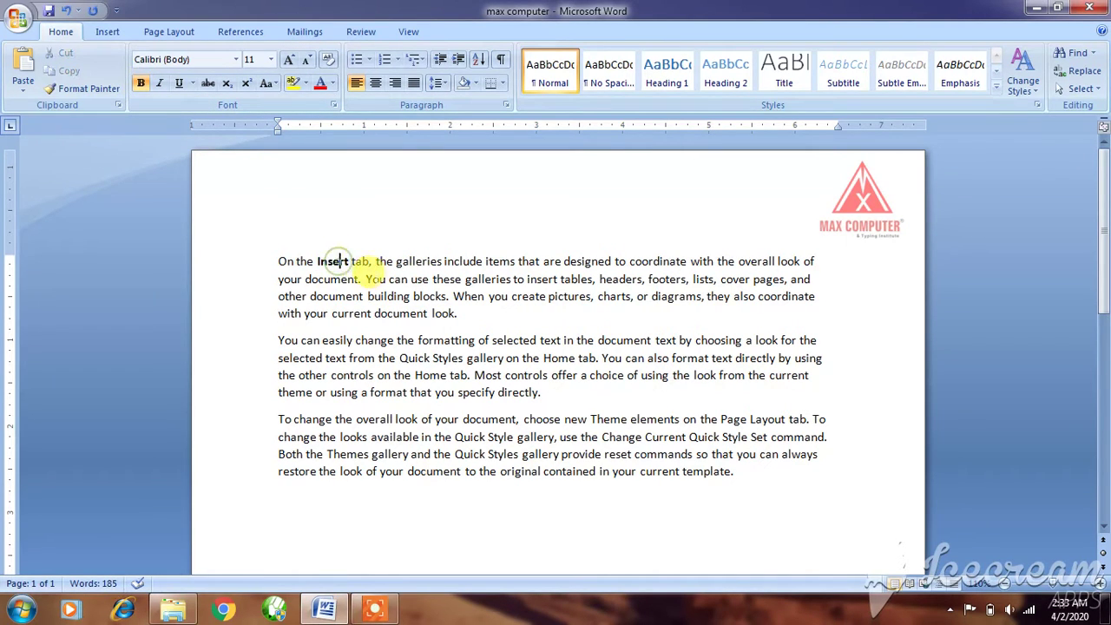
- Remove bold from Insert, toggle italic on and off, and underline it
{"action": "double_click", "coordinate": [332, 260]}
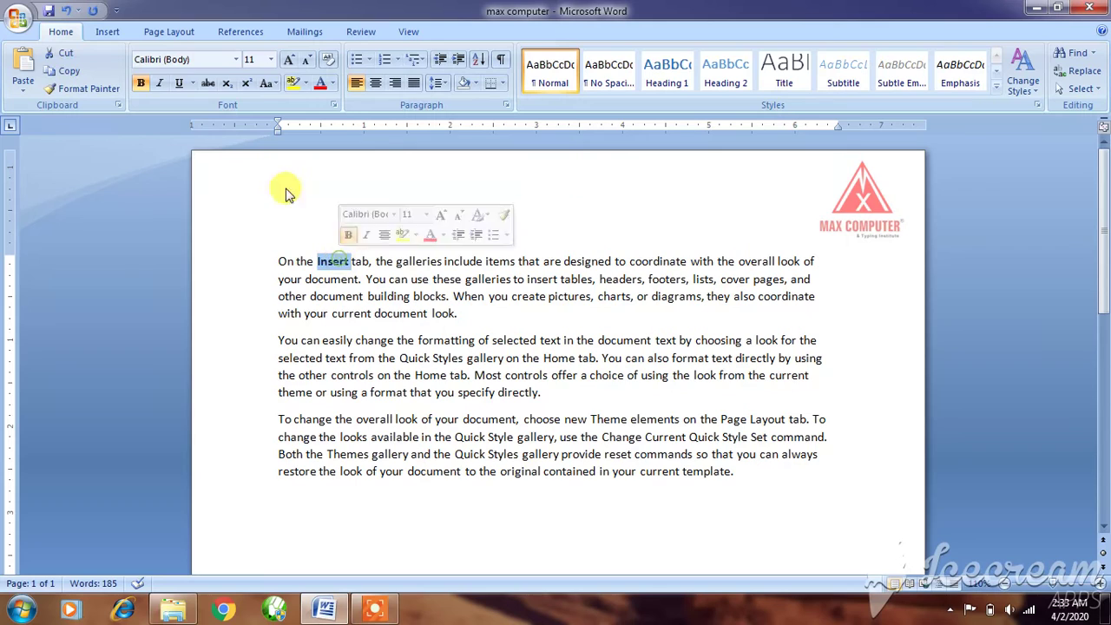
{"action": "left_click", "coordinate": [141, 84]}
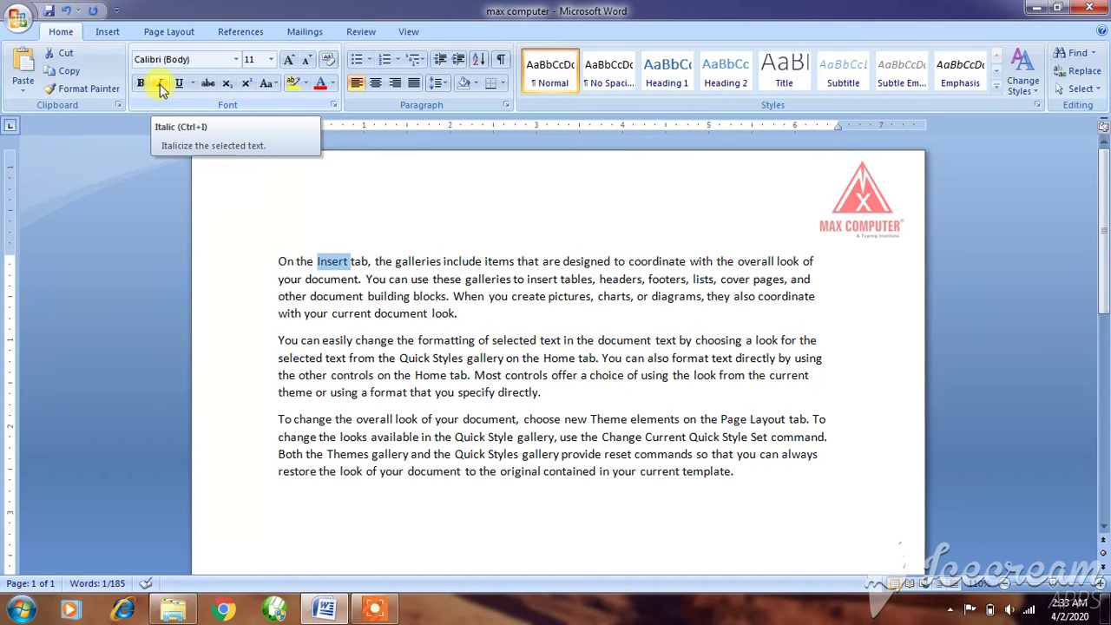
{"action": "left_click", "coordinate": [161, 84]}
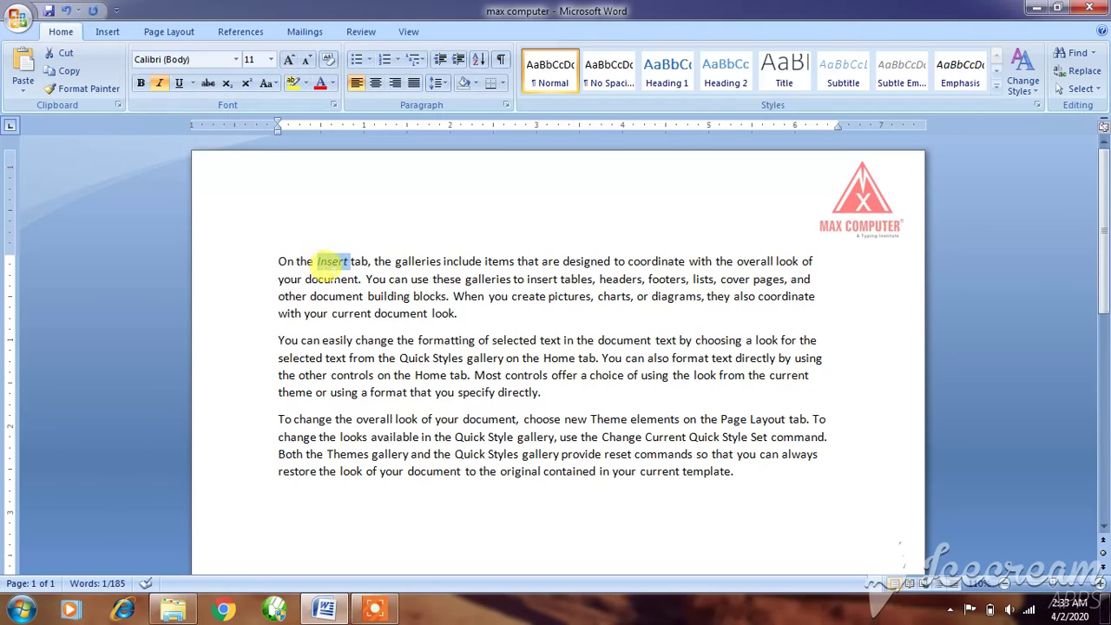
{"action": "left_click", "coordinate": [162, 85]}
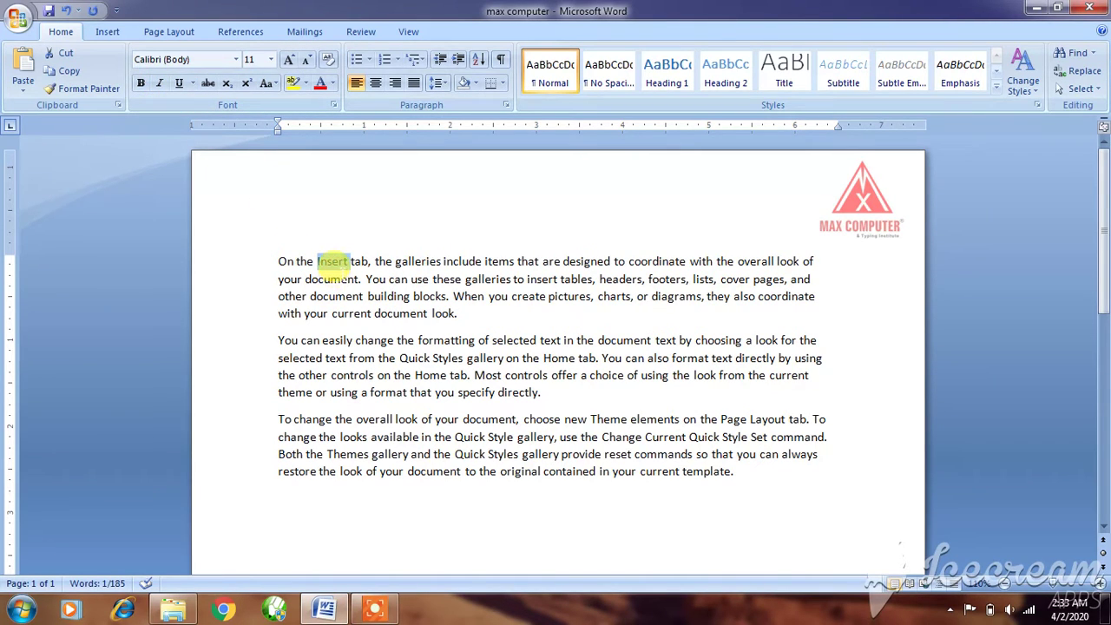
{"action": "left_click", "coordinate": [182, 84]}
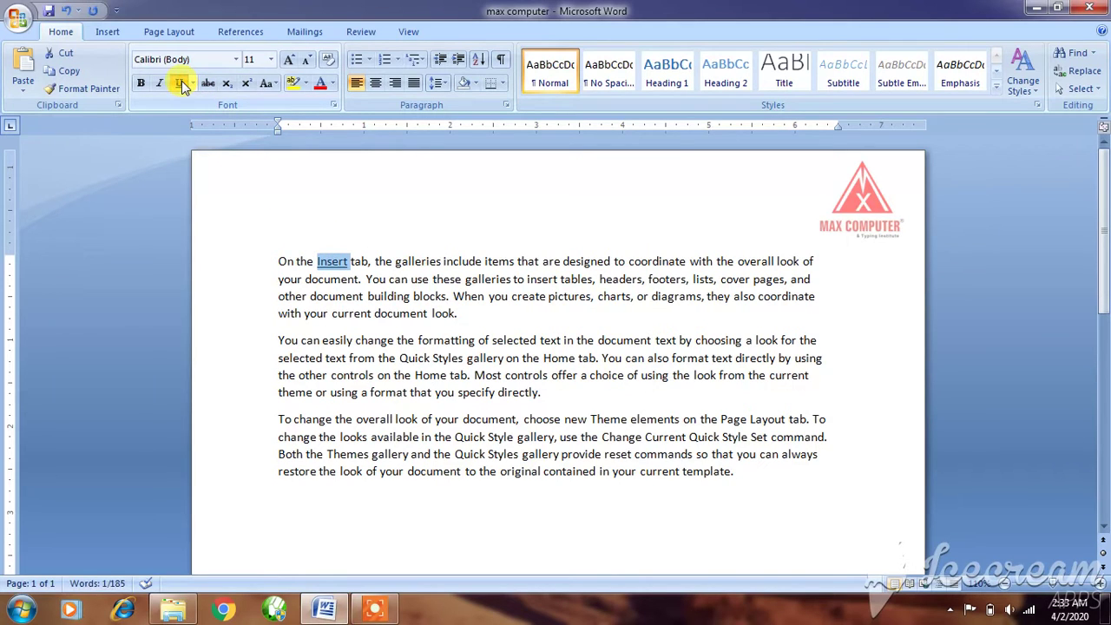
- Apply a dotted underline to Insert through the Font dialog, then browse underline colours
{"action": "left_click", "coordinate": [193, 83]}
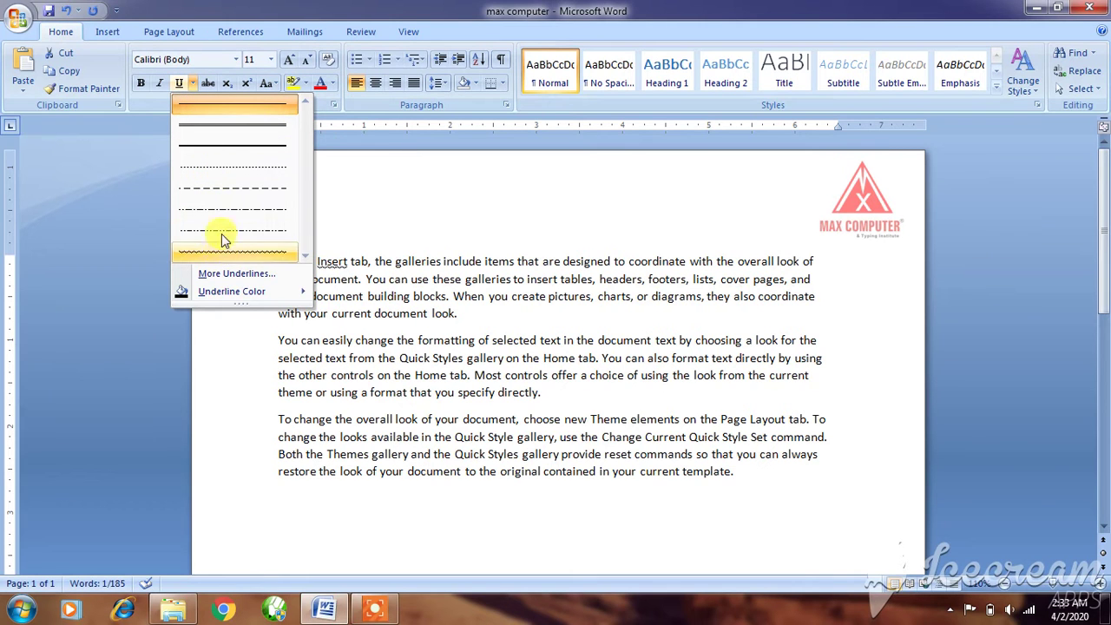
{"action": "left_click", "coordinate": [240, 274]}
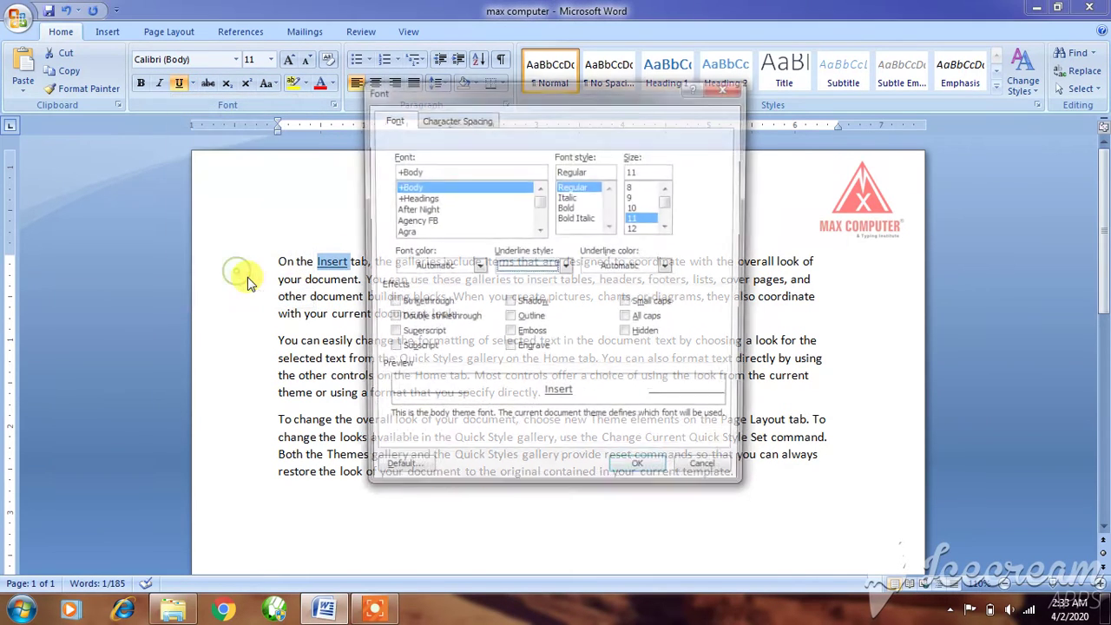
{"action": "left_click", "coordinate": [555, 272]}
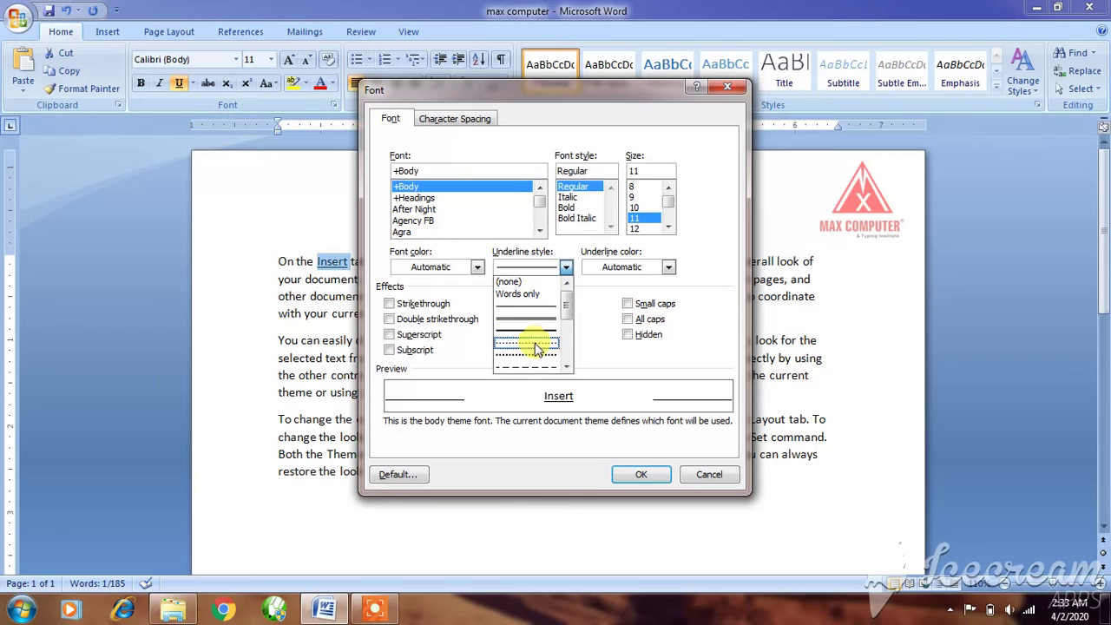
{"action": "left_click", "coordinate": [531, 317]}
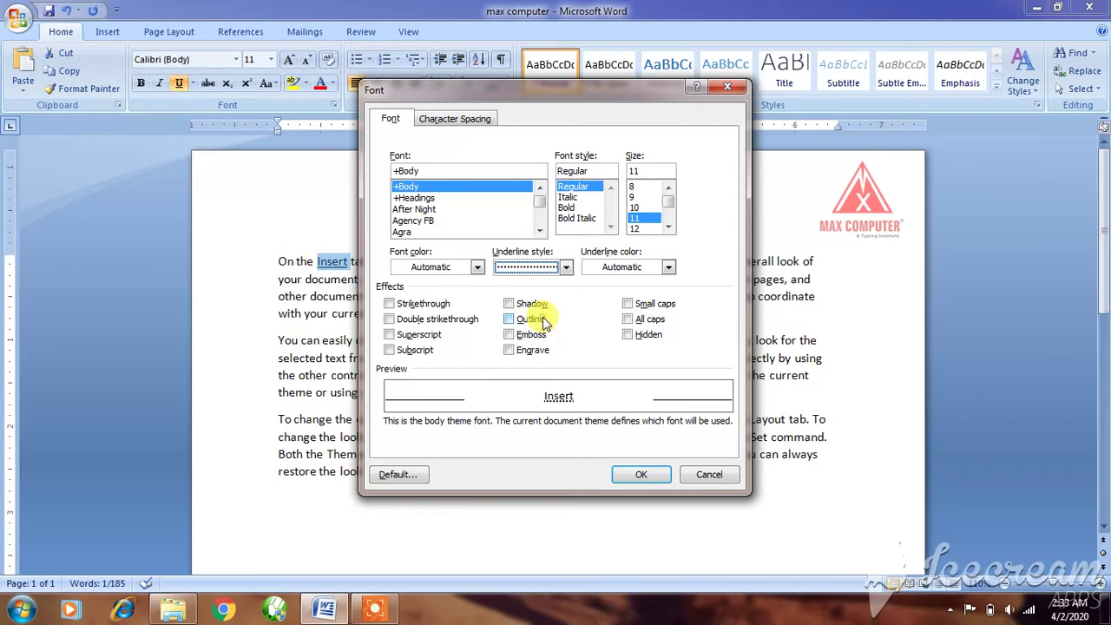
{"action": "left_click", "coordinate": [639, 473]}
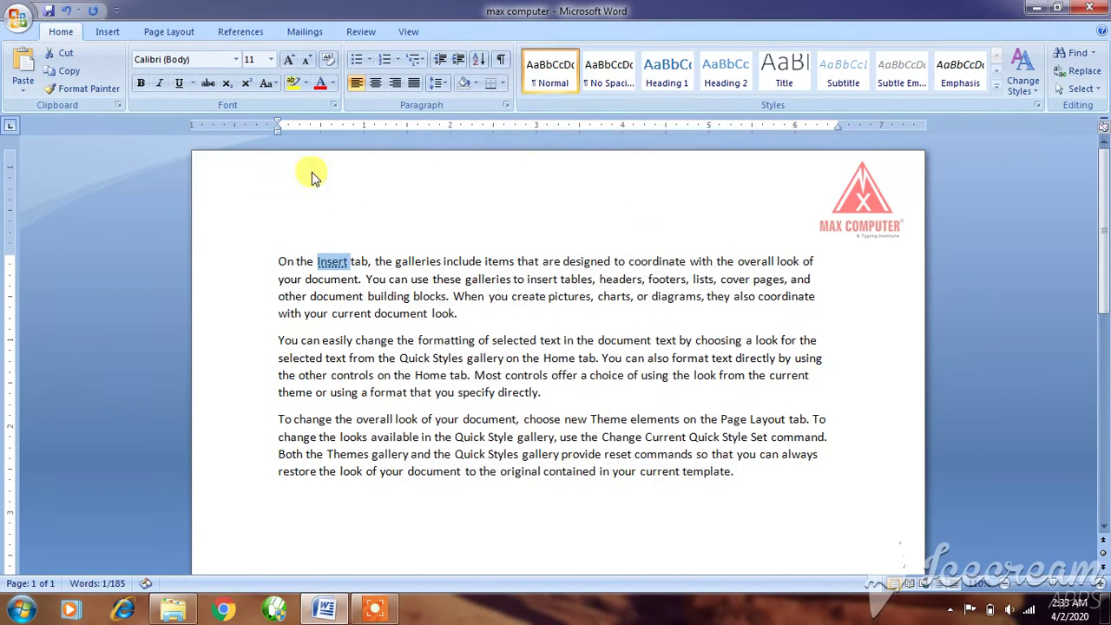
{"action": "left_click", "coordinate": [193, 84]}
{"action": "mouse_move", "coordinate": [232, 292]}
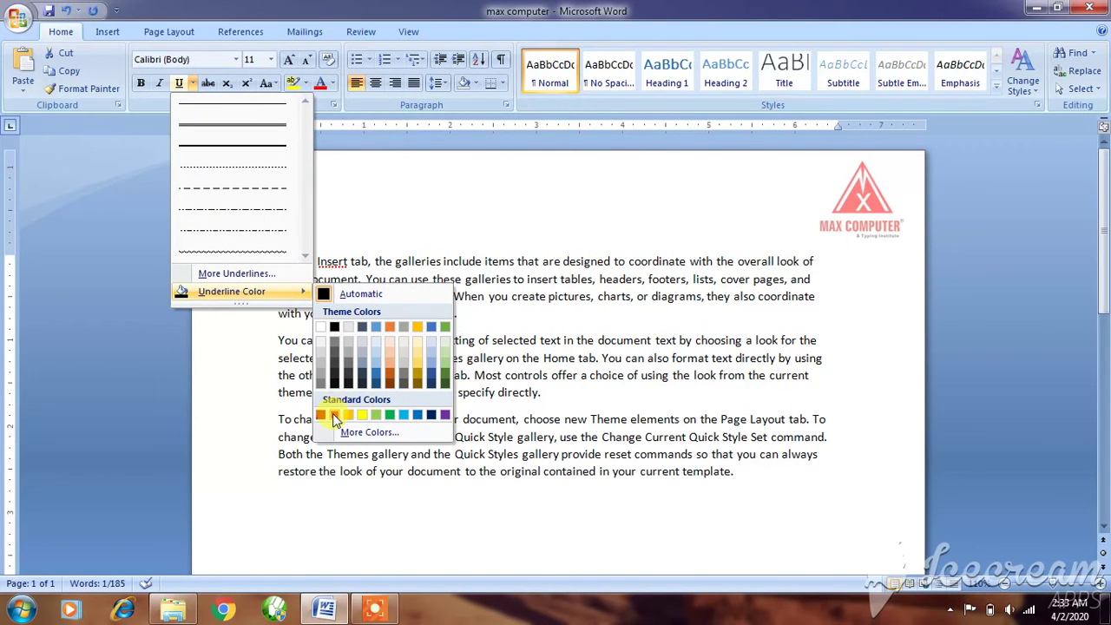
{"action": "left_click", "coordinate": [363, 167]}
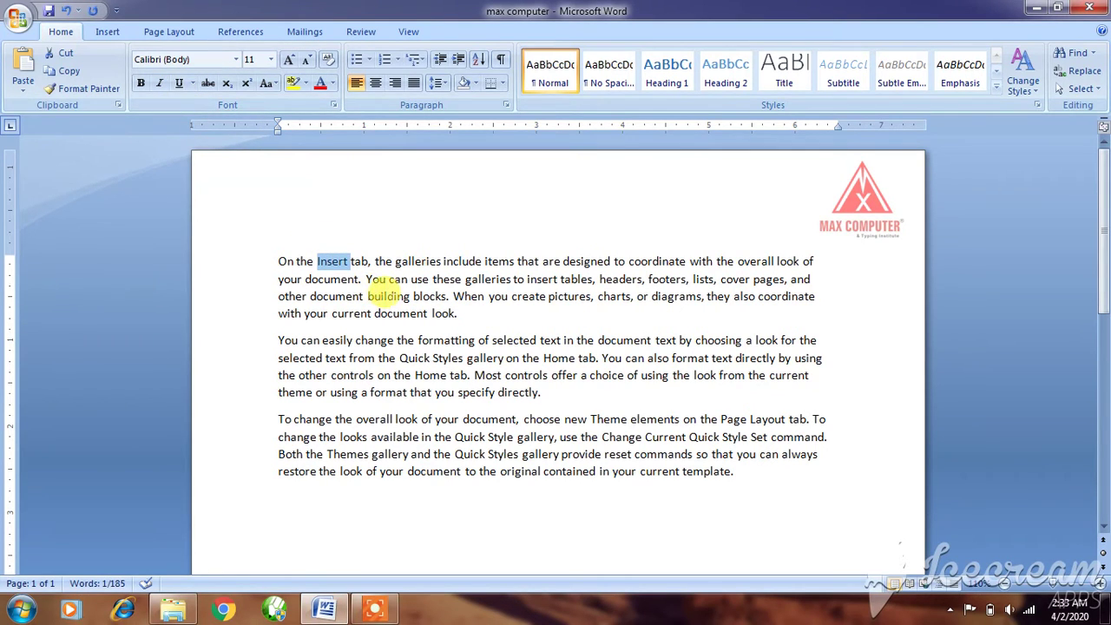
- Make the word Insert bold, italic and underlined
{"action": "left_click", "coordinate": [140, 83]}
{"action": "left_click", "coordinate": [159, 83]}
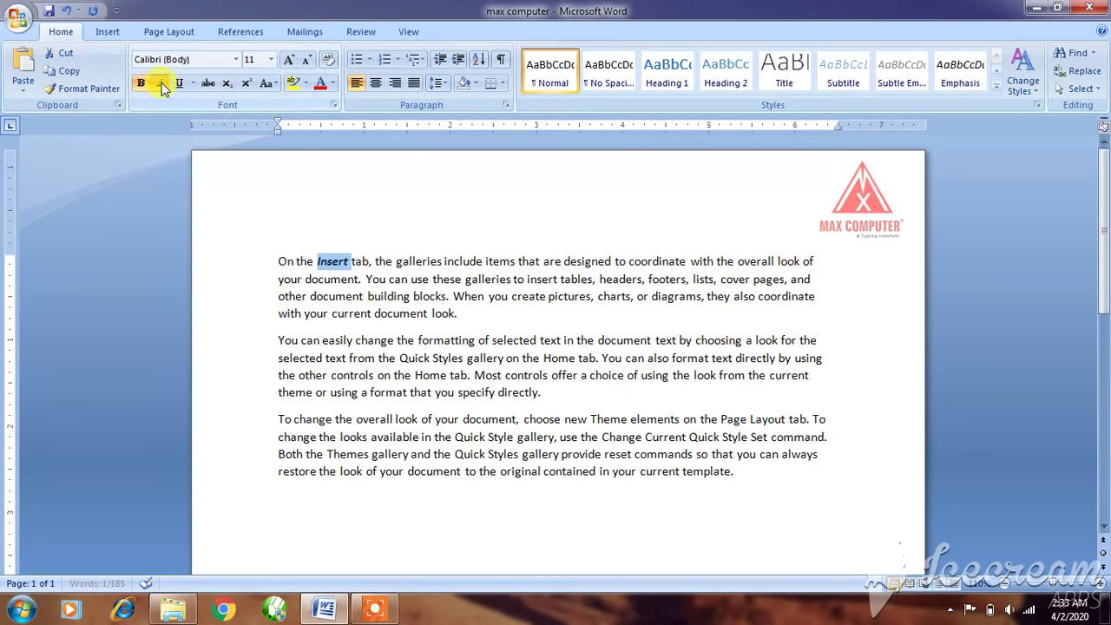
{"action": "left_click", "coordinate": [179, 83]}
{"action": "right_click", "coordinate": [183, 85]}
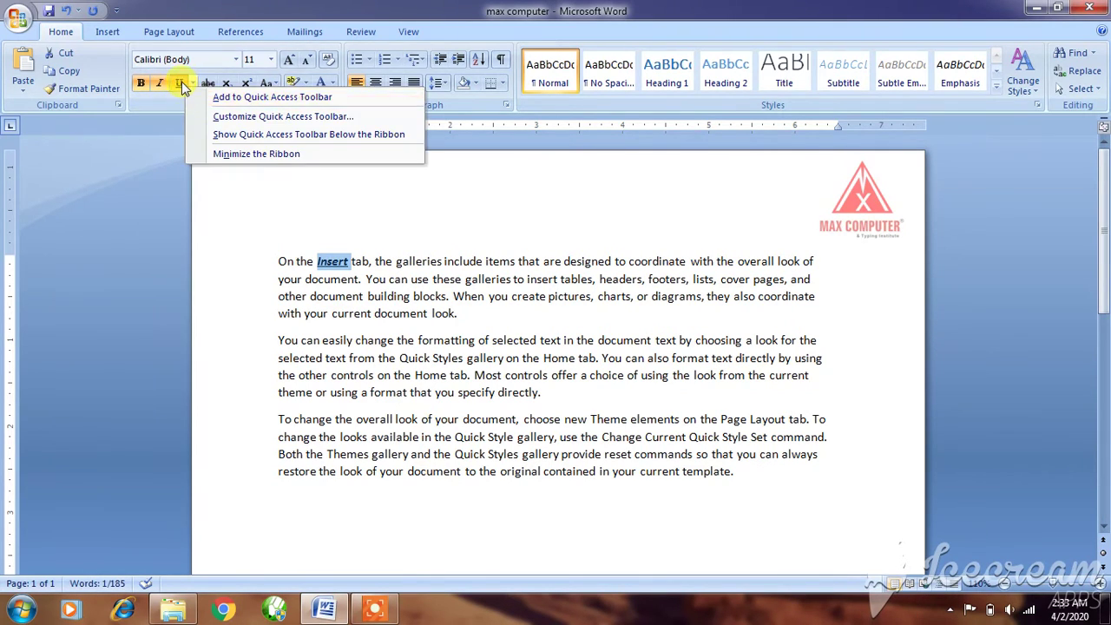
{"action": "left_click", "coordinate": [431, 261]}
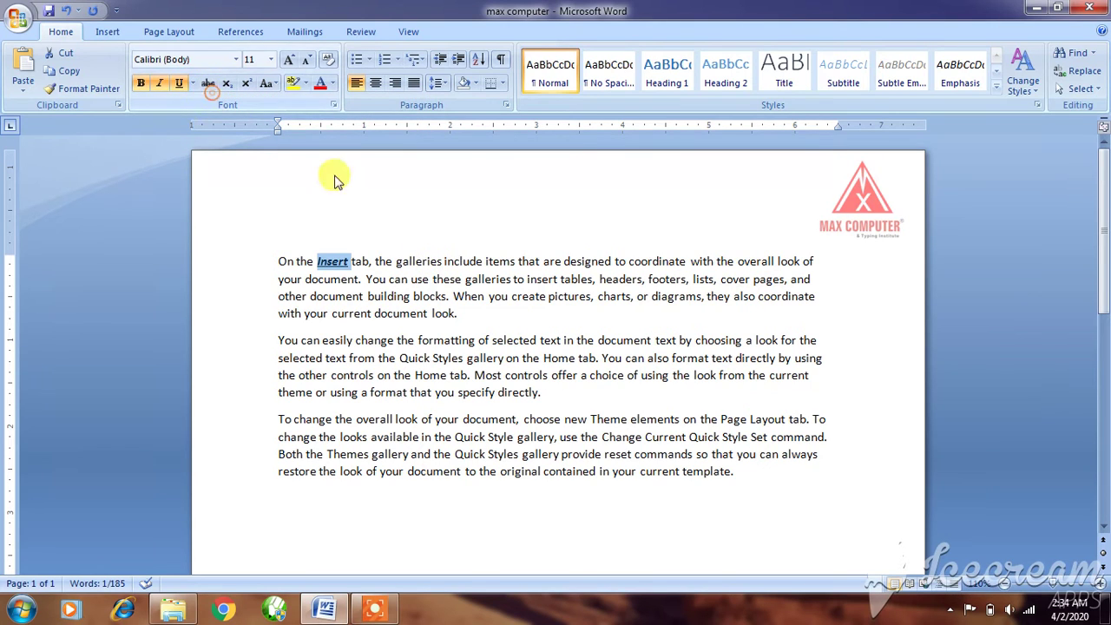
- Strike through the word galleries and deselect it
{"action": "double_click", "coordinate": [419, 260]}
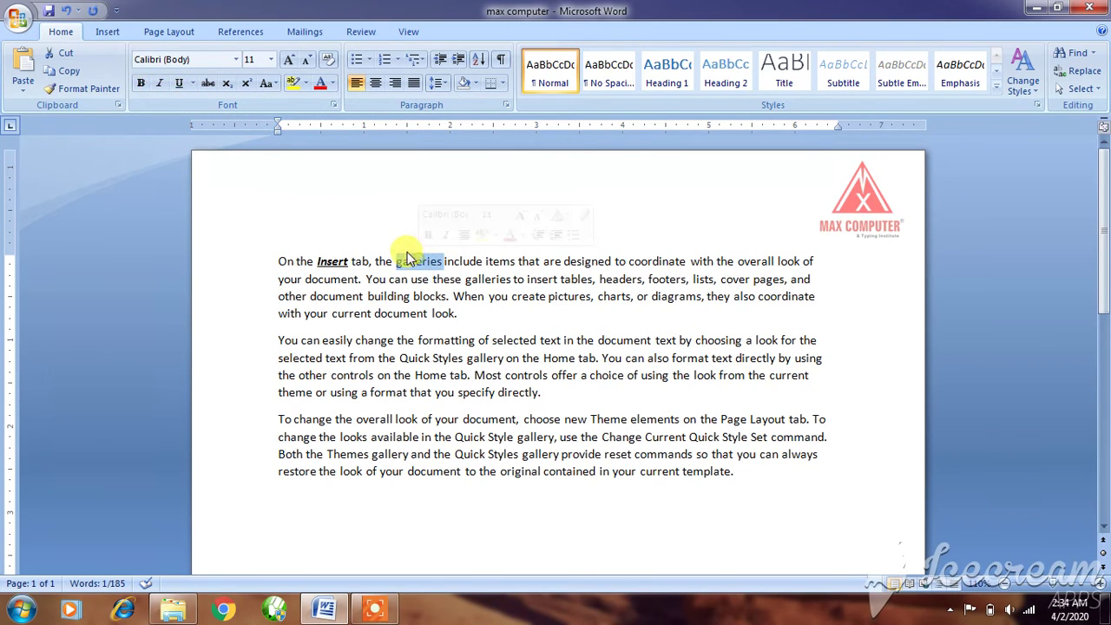
{"action": "left_click", "coordinate": [209, 86]}
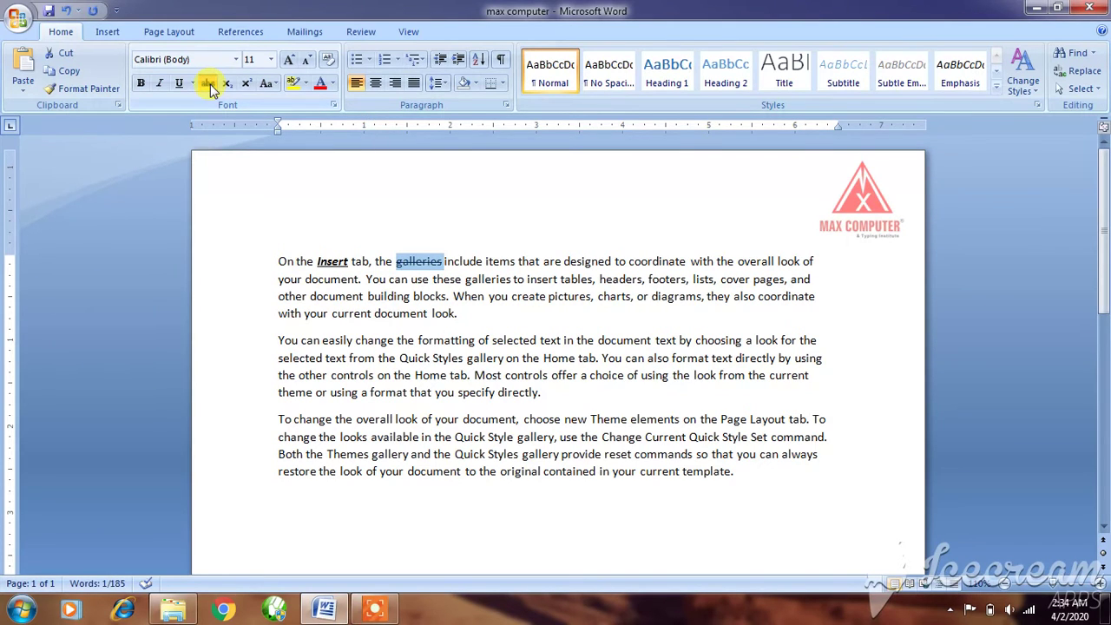
{"action": "left_click", "coordinate": [495, 315]}
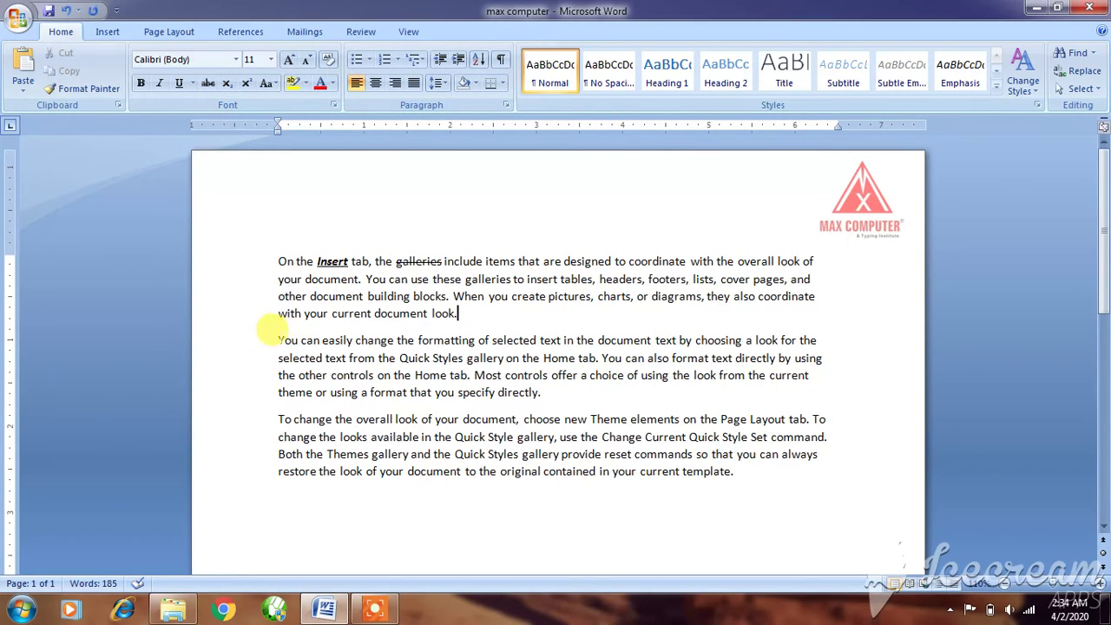
- Make the whole second paragraph bold, italic, underlined and struck through
{"action": "left_click_drag", "start_coordinate": [267, 330], "coordinate": [599, 408]}
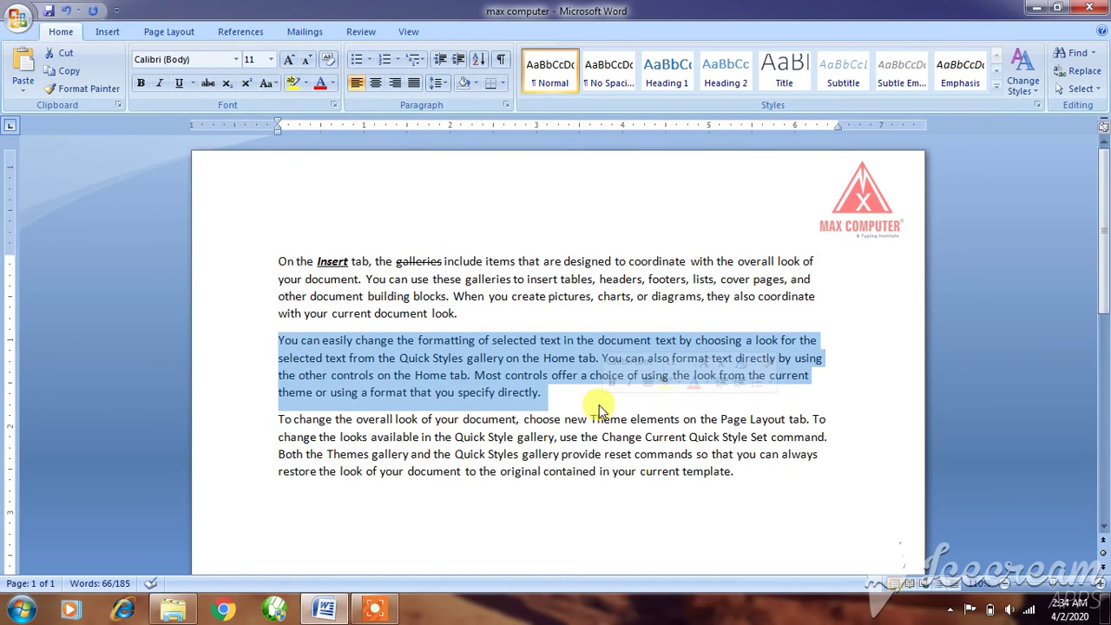
{"action": "left_click", "coordinate": [141, 82]}
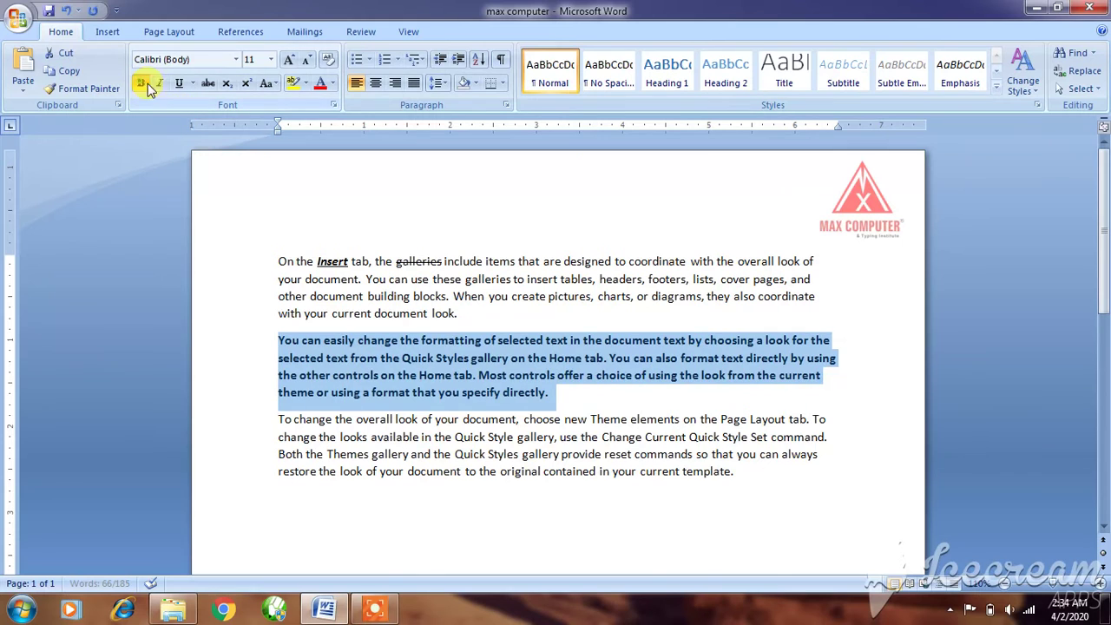
{"action": "left_click", "coordinate": [160, 82]}
{"action": "left_click", "coordinate": [178, 82]}
{"action": "left_click", "coordinate": [208, 82]}
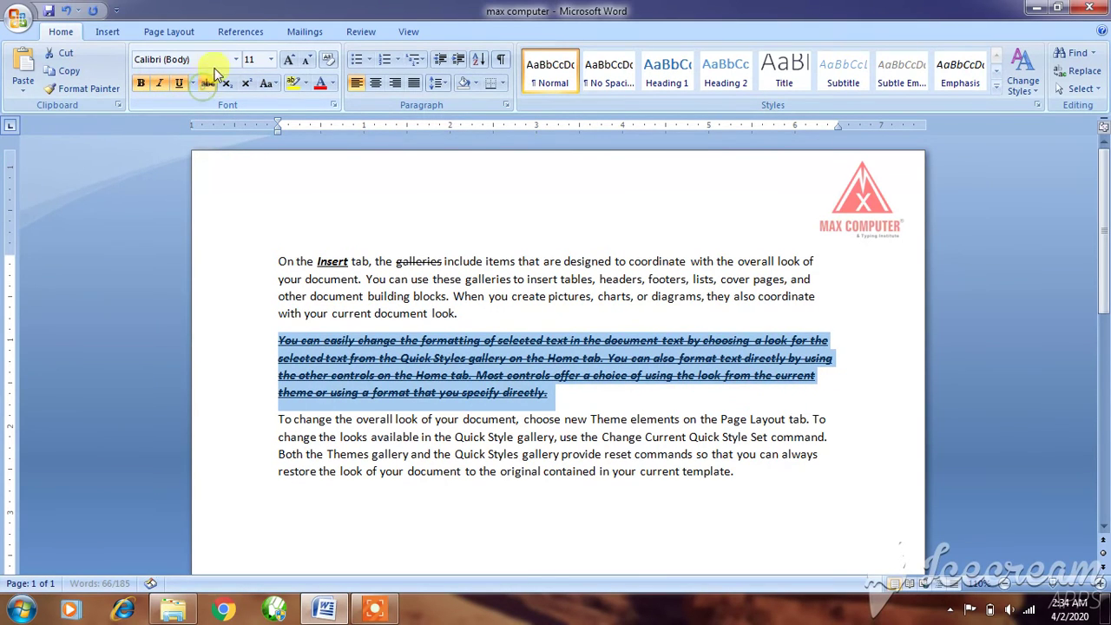
- Set the second paragraph to Arial Black 14, then clear all its formatting
{"action": "left_click", "coordinate": [235, 59]}
{"action": "left_click", "coordinate": [208, 165]}
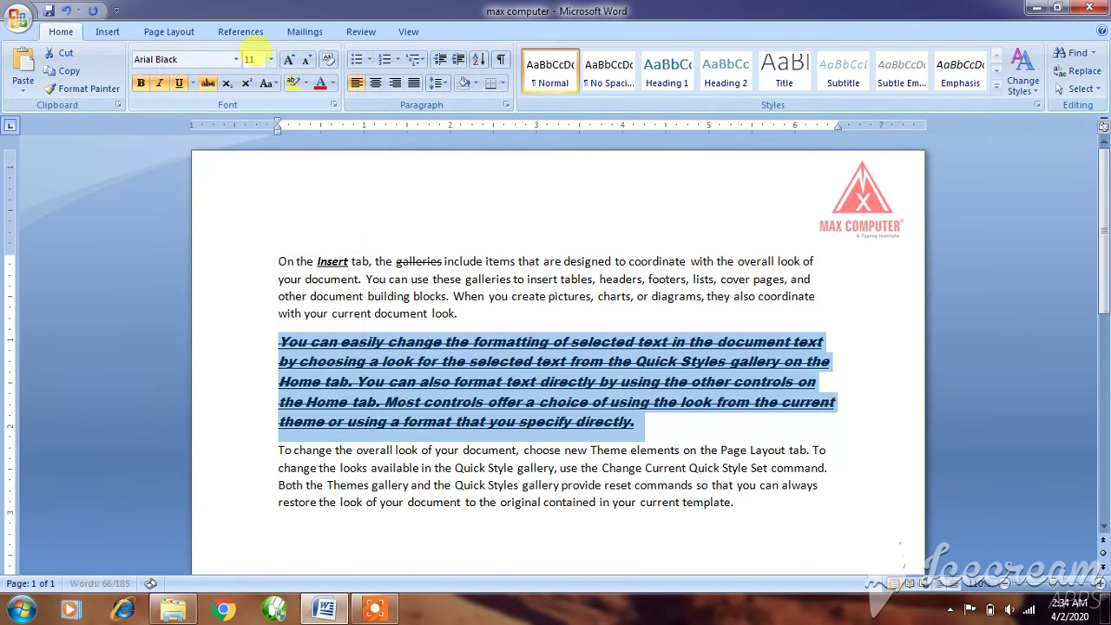
{"action": "left_click", "coordinate": [271, 59]}
{"action": "left_click", "coordinate": [260, 141]}
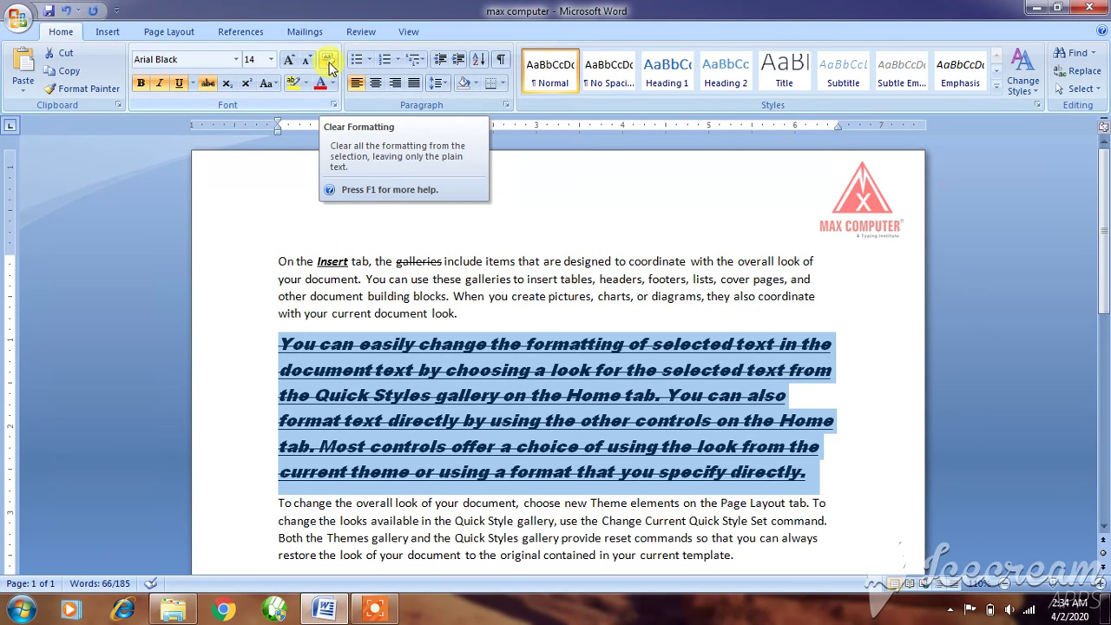
{"action": "left_click", "coordinate": [330, 68]}
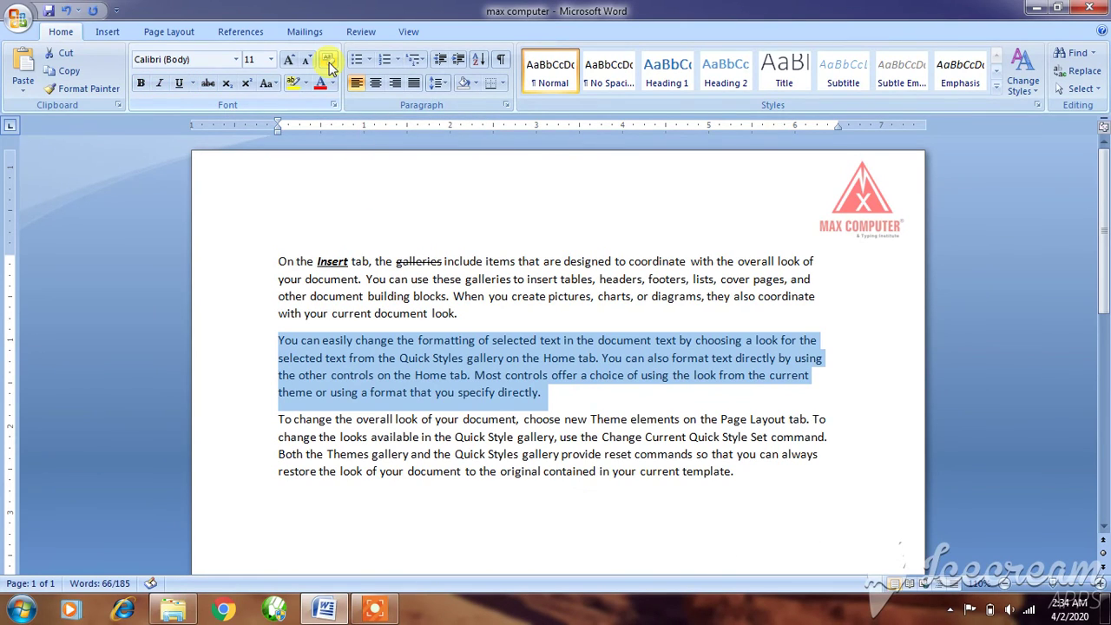